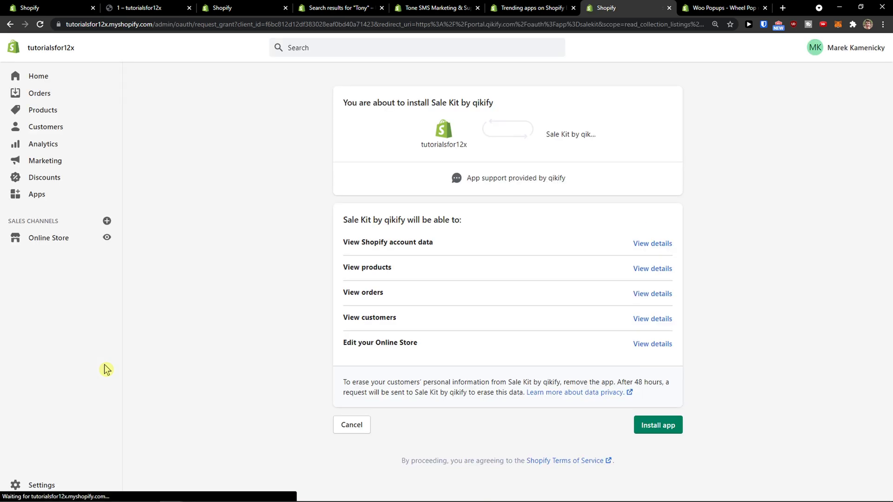
Step: Install the Sale Kit by qikify app on the Shopify store
click(675, 426)
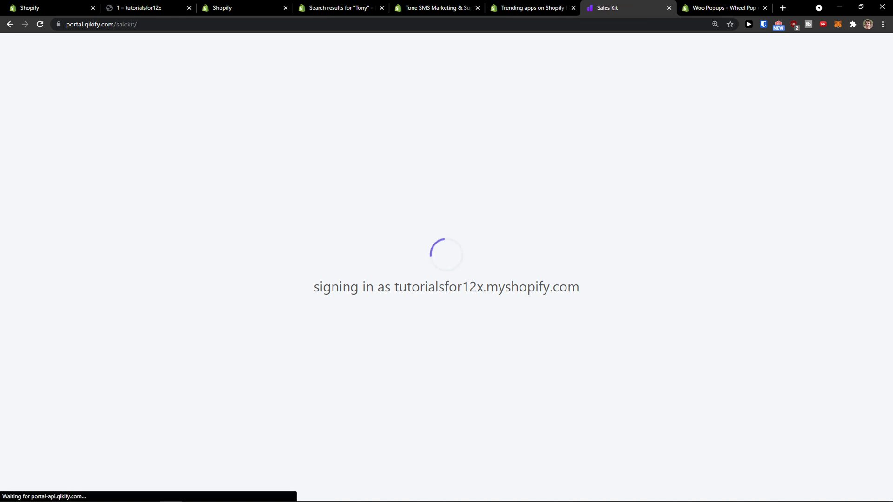
Step: Examine the step-by-step guideline and the current plan section on the Sale Kit welcome board
scroll(240, 304, down, 1)
scroll(241, 304, up, 1)
drag(78, 175, 272, 182)
click(217, 195)
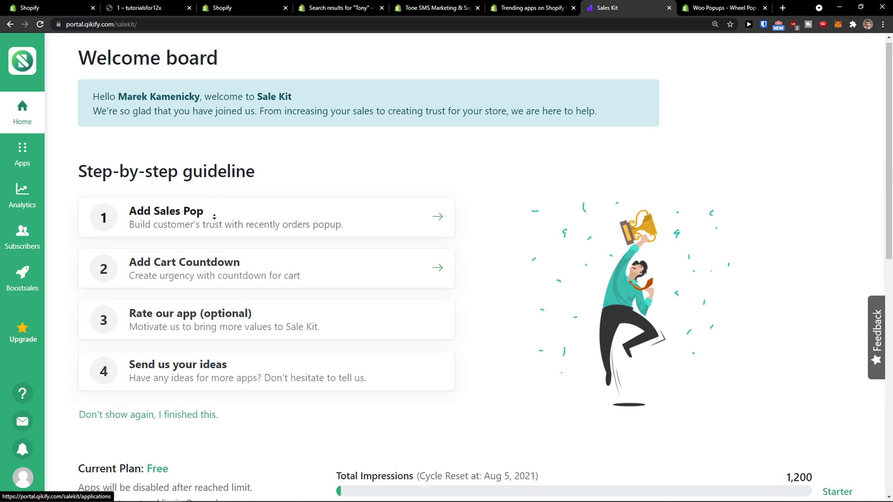
scroll(217, 218, down, 1)
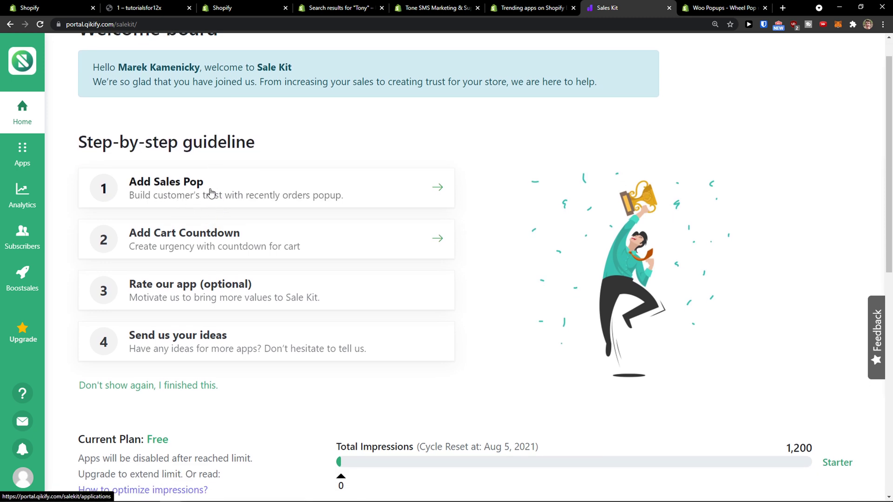
scroll(238, 208, down, 2)
scroll(223, 210, up, 2)
scroll(279, 200, down, 1)
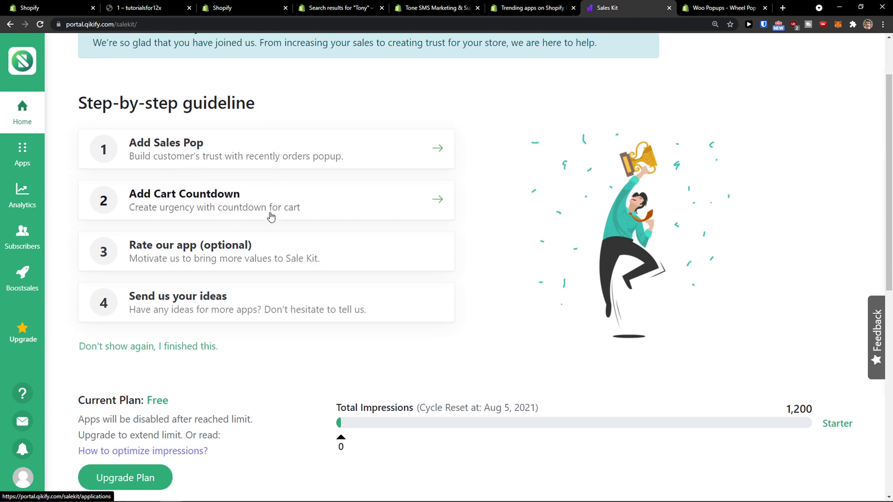
scroll(269, 215, up, 2)
Step: Go from the guideline to the list of Sale Kit applications and add the Sales Pop app
click(239, 235)
scroll(65, 269, down, 1)
scroll(65, 270, up, 1)
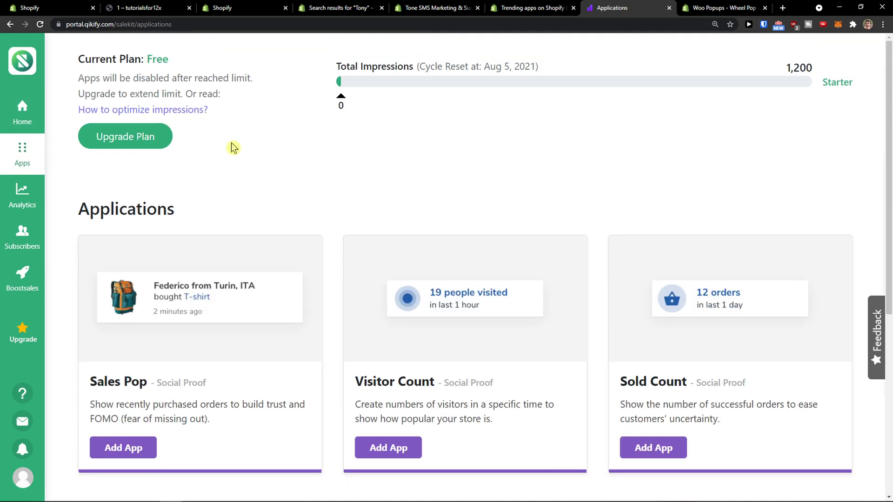
middle_click(287, 145)
scroll(287, 145, down, 3)
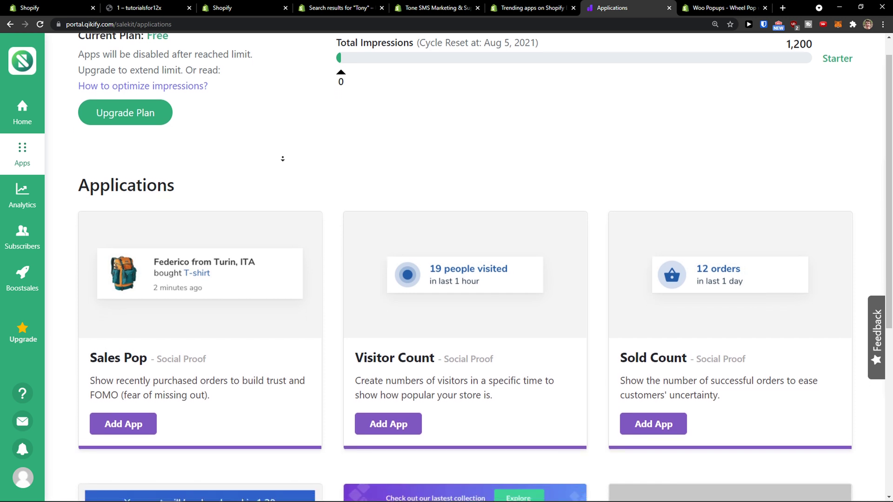
scroll(277, 165, down, 4)
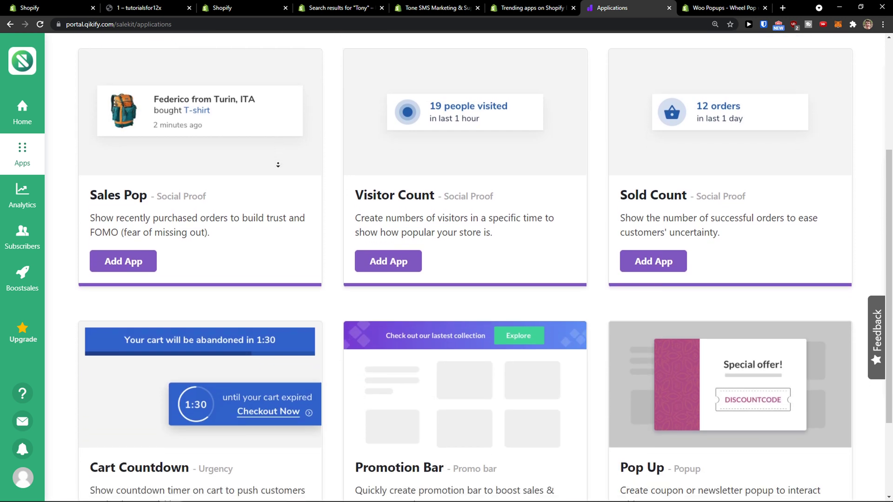
scroll(278, 165, up, 5)
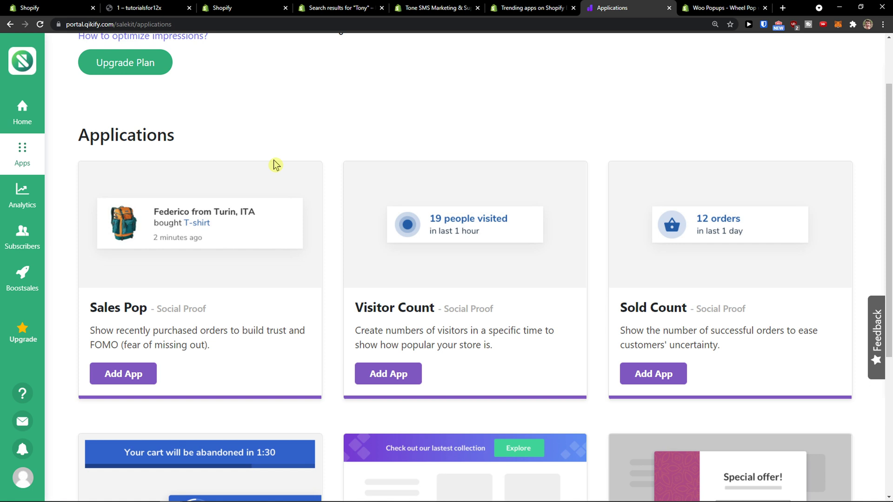
click(225, 195)
click(119, 378)
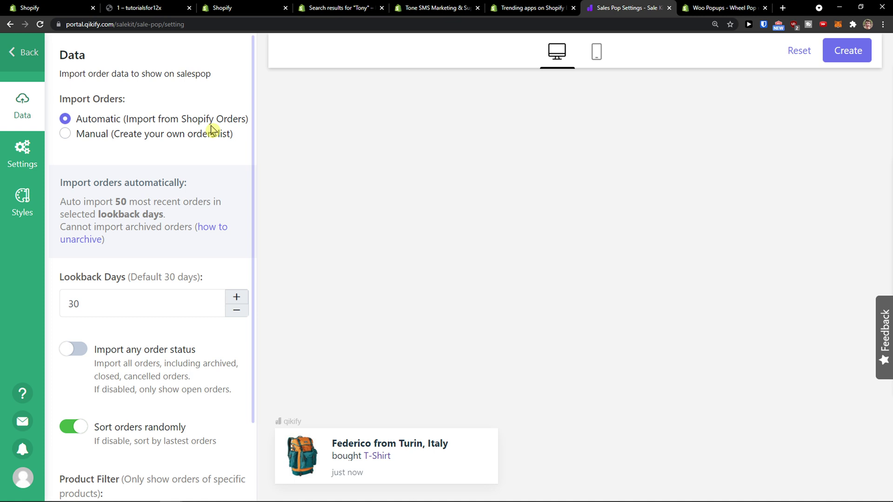
Step: Check the manual order import options and return Import Orders to Automatic (Import from Shopify Orders)
click(202, 138)
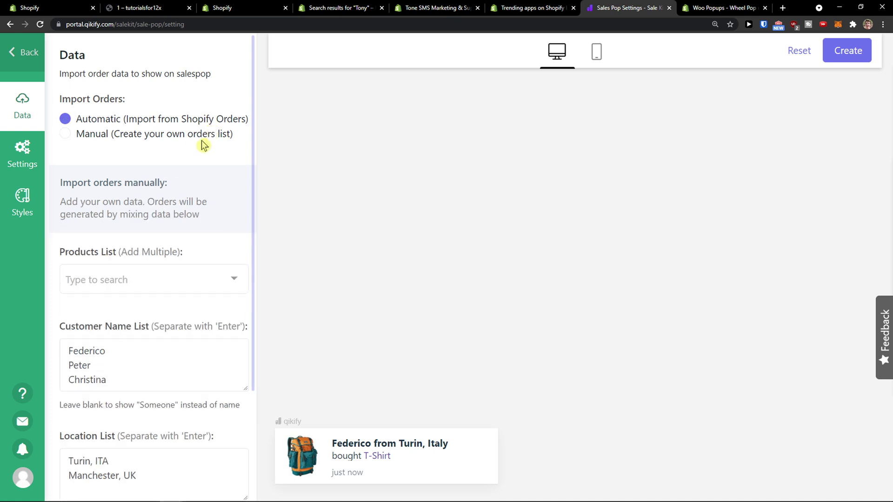
click(186, 121)
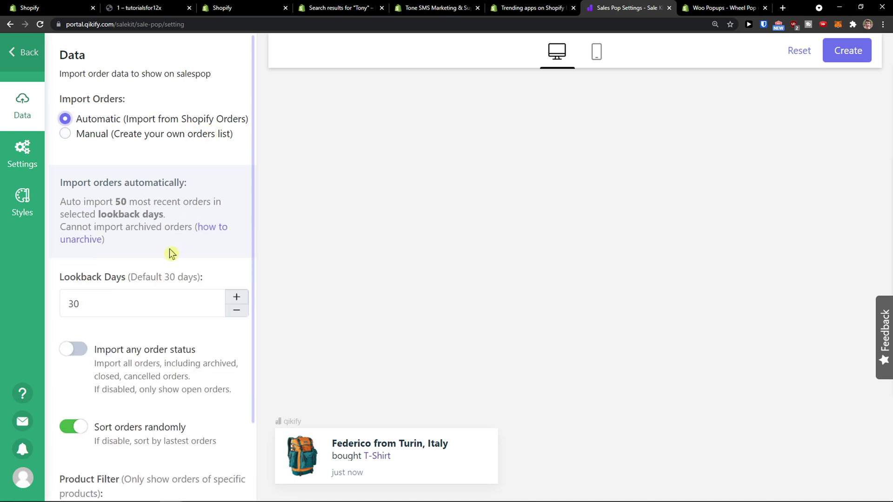
Step: Review the automatic import options for Sales Pop: lookback days, order status, random sorting and product filter
scroll(171, 253, down, 1)
drag(60, 136, 180, 149)
click(104, 153)
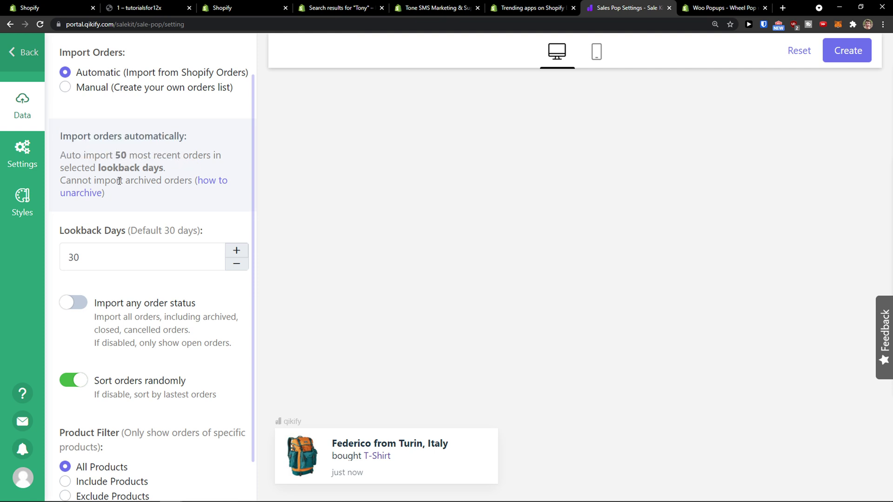
scroll(144, 196, down, 1)
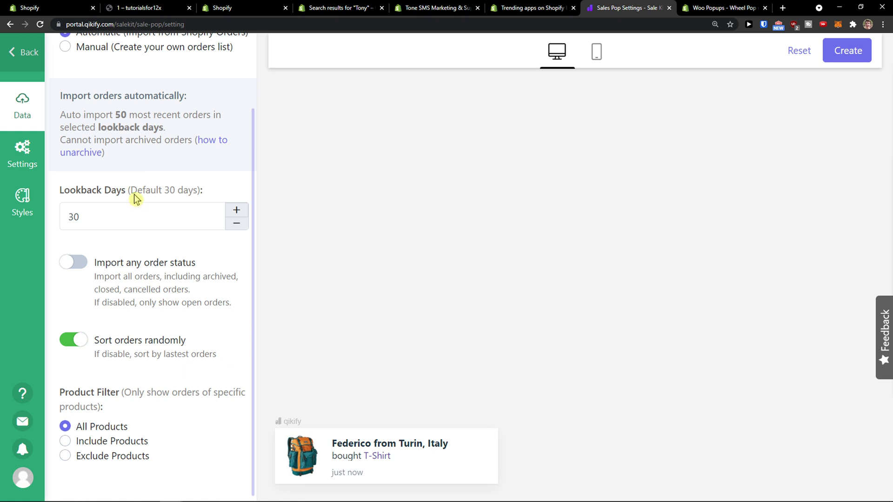
click(78, 262)
drag(104, 276, 135, 302)
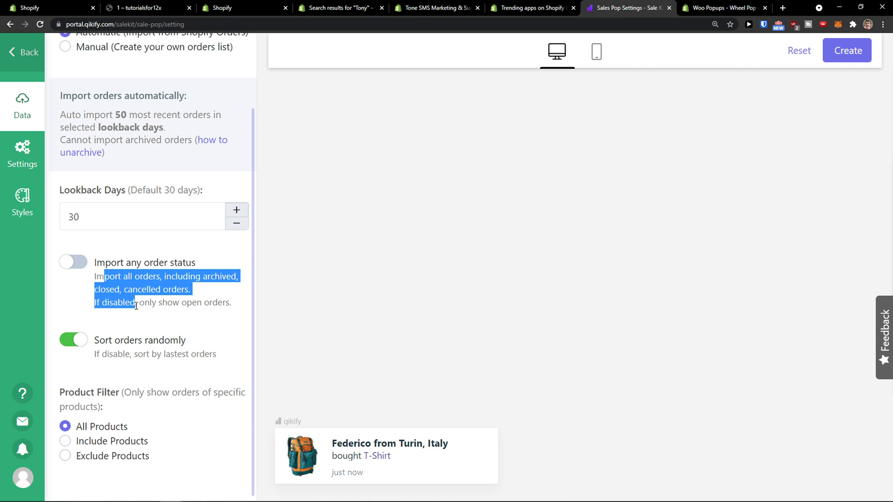
drag(99, 342, 186, 345)
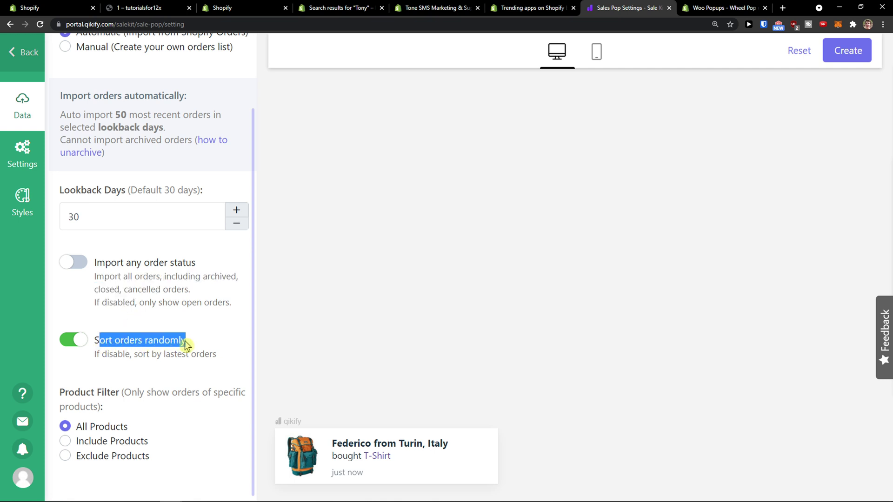
click(187, 345)
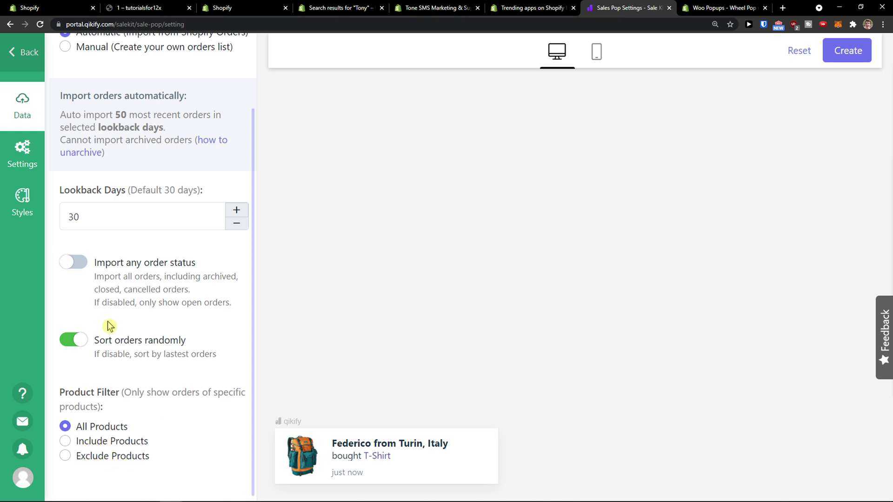
Step: Preview the Sales Pop in the mobile layout and return to the desktop preview
scroll(165, 370, up, 2)
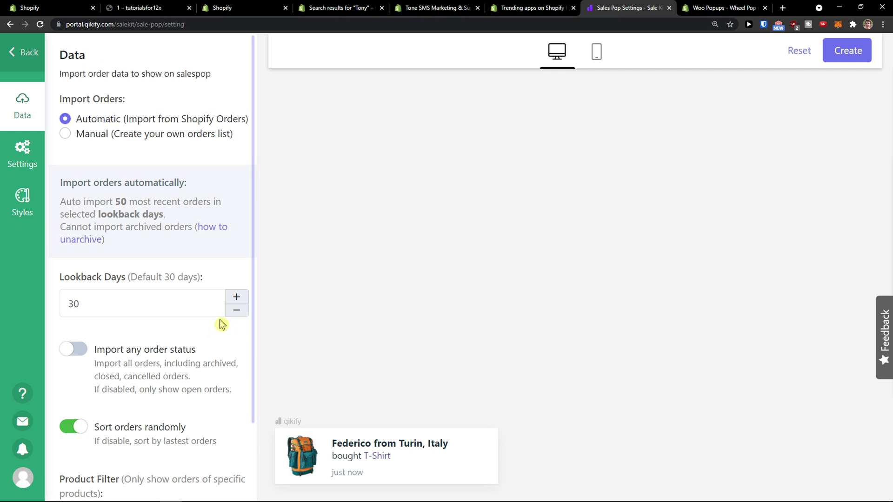
click(603, 61)
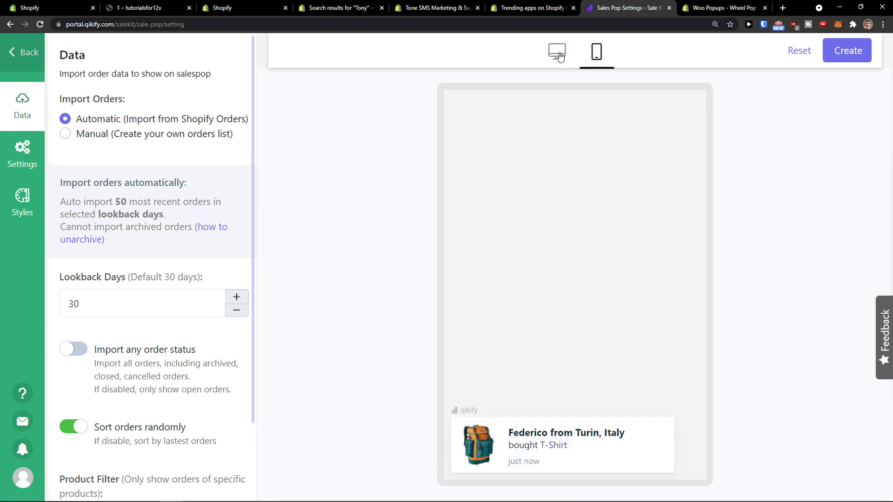
click(559, 56)
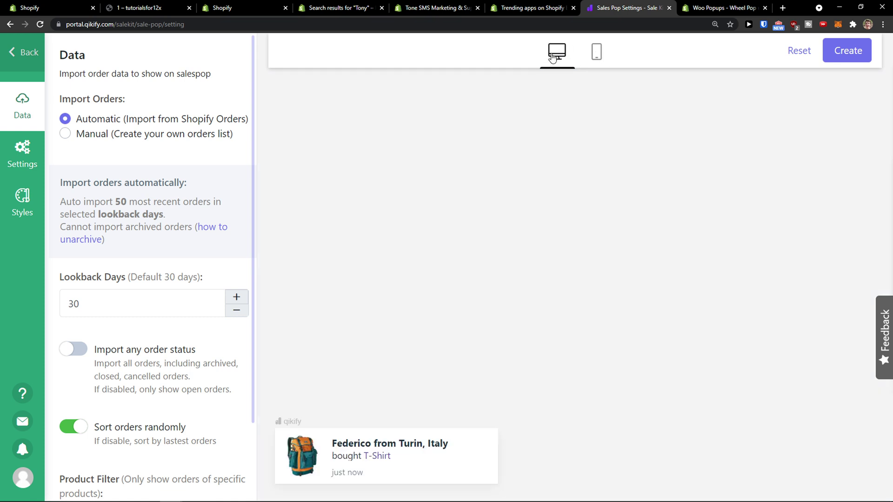
Step: Review the further Sales Pop settings: message, popups per page, time between popups, duration and initial delay
click(29, 164)
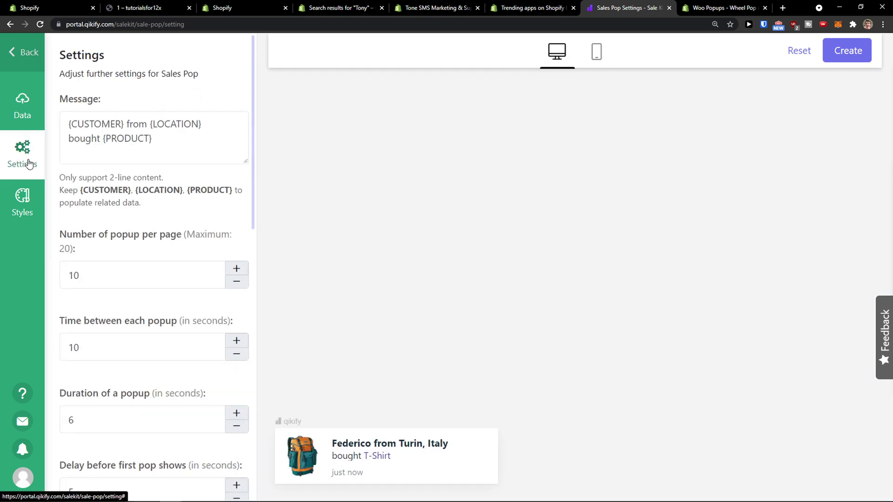
scroll(160, 214, down, 1)
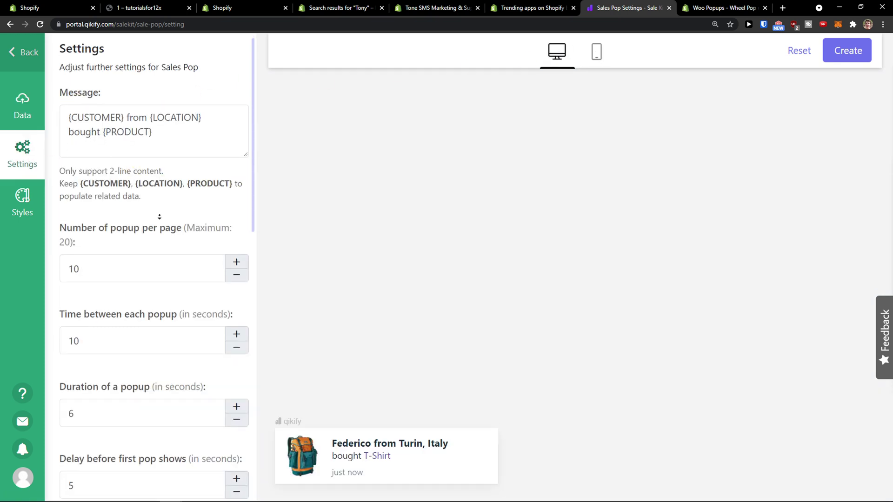
scroll(165, 180, up, 1)
scroll(165, 180, up, 1)
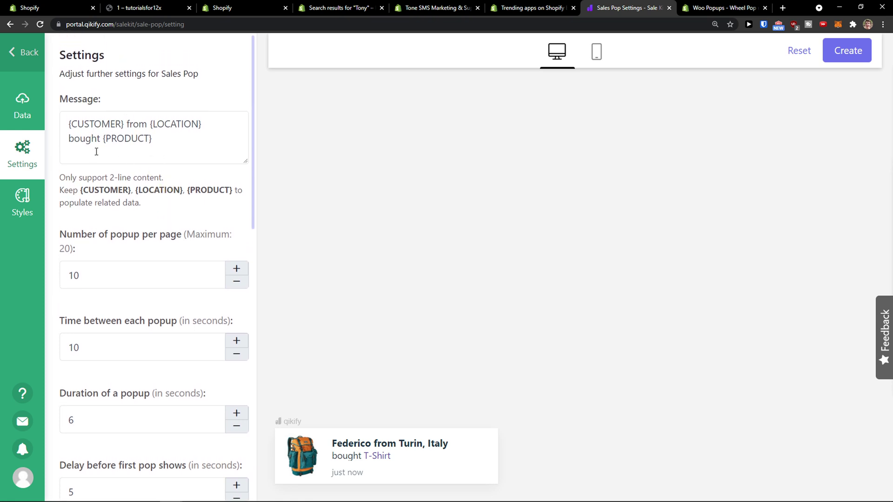
scroll(143, 174, down, 3)
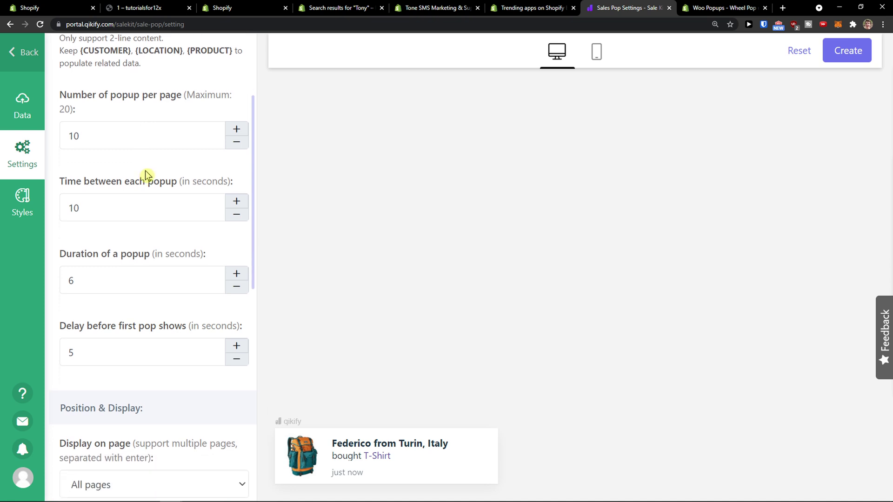
scroll(145, 175, down, 1)
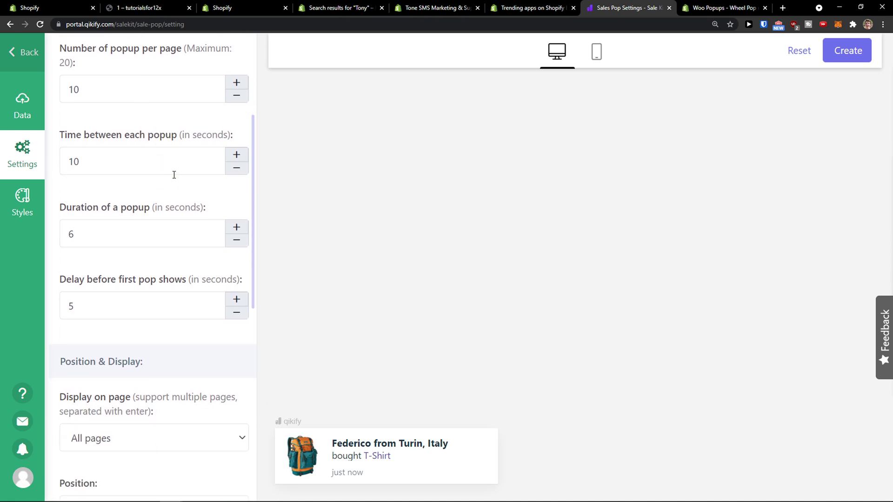
scroll(131, 203, down, 1)
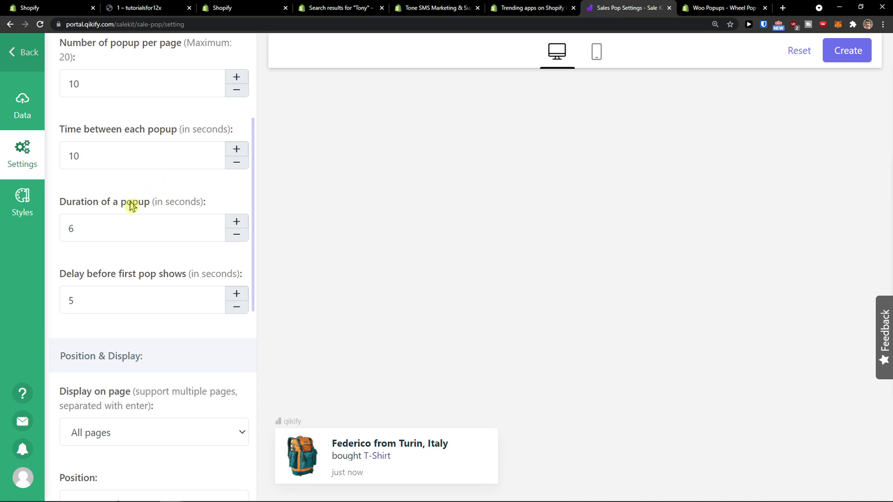
drag(73, 232, 160, 236)
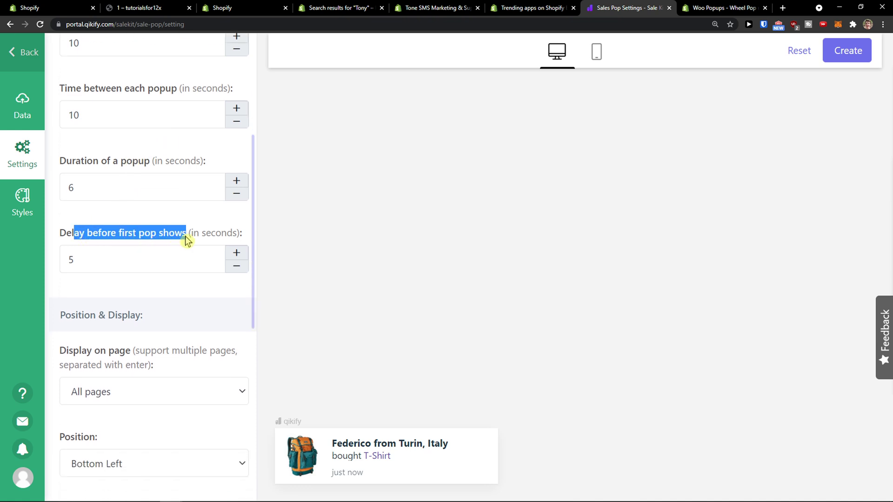
Step: Try Templates 2, 3, 5, 6 and 7 as the Sales Pop style and select Template 8
click(32, 203)
click(146, 211)
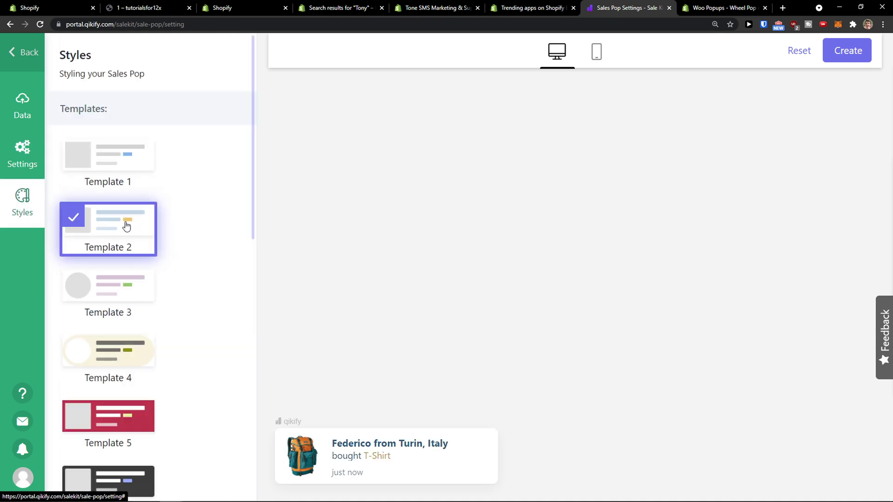
click(134, 280)
scroll(157, 278, down, 3)
click(130, 284)
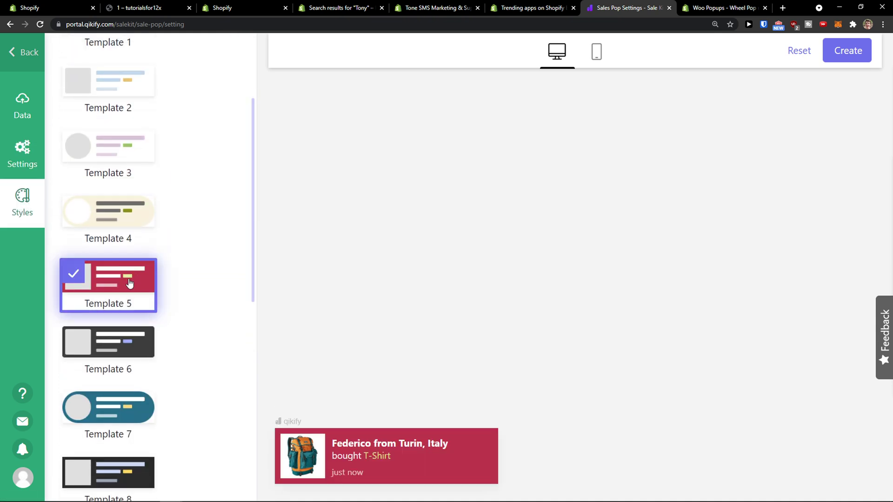
click(128, 331)
scroll(126, 334, down, 1)
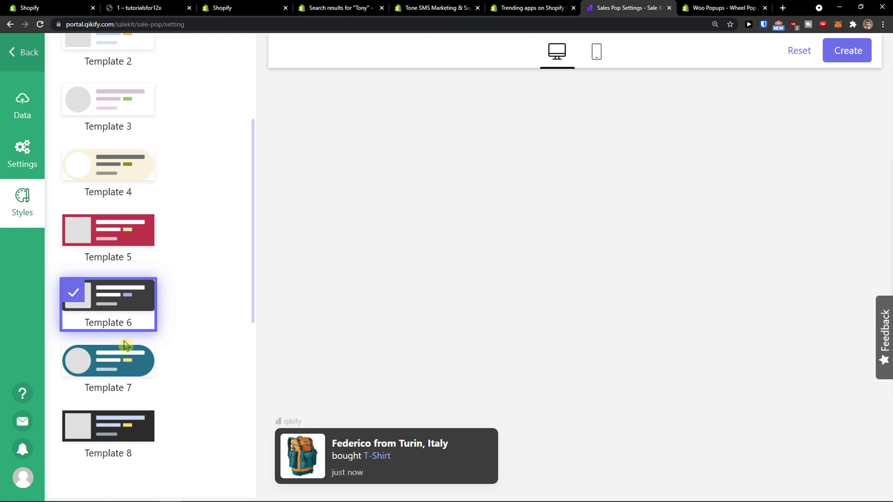
click(126, 352)
scroll(133, 347, down, 10)
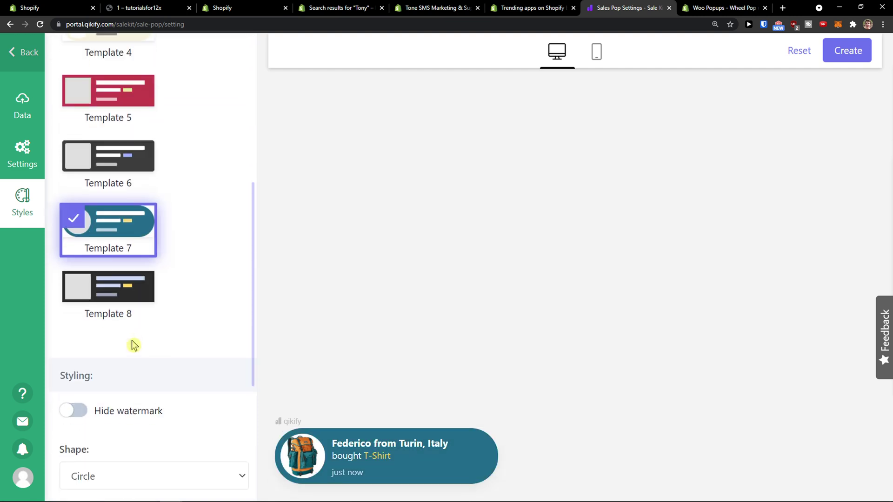
scroll(130, 329, up, 2)
click(129, 264)
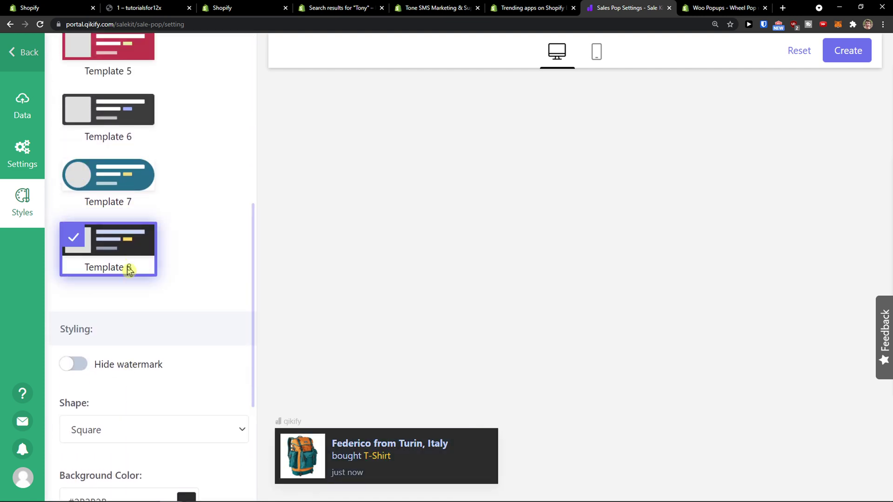
scroll(130, 274, up, 1)
scroll(130, 282, up, 4)
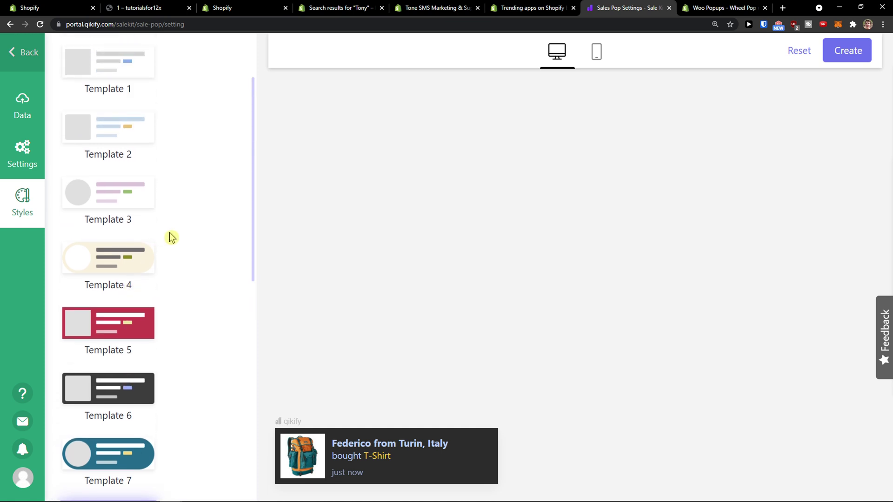
Step: Turn on Hide watermark in the Sales Pop styling options
scroll(150, 239, down, 3)
scroll(149, 238, down, 6)
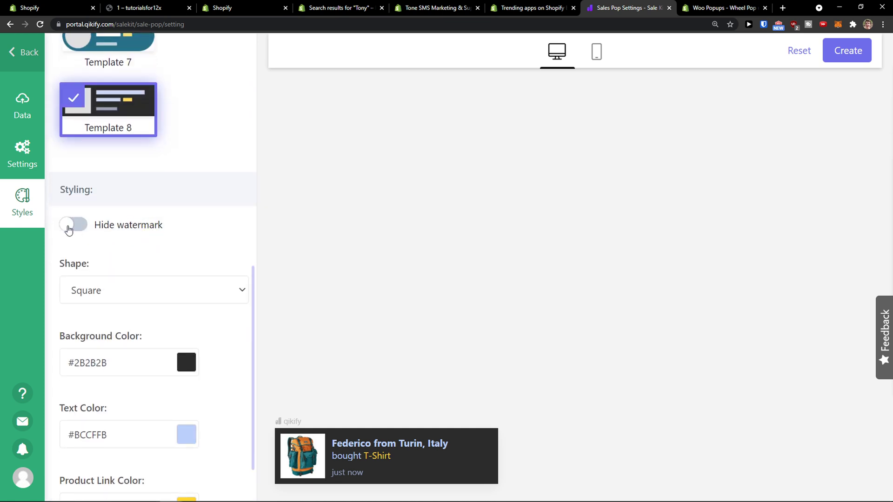
click(72, 226)
click(392, 424)
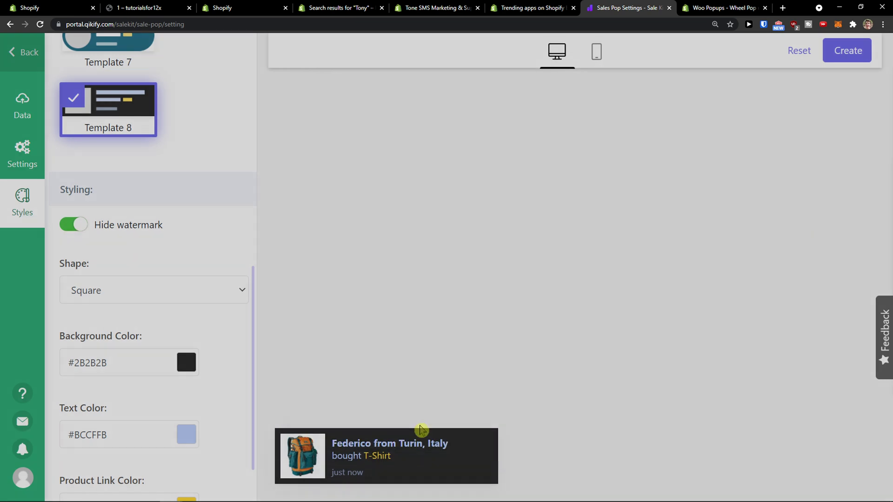
scroll(110, 265, down, 2)
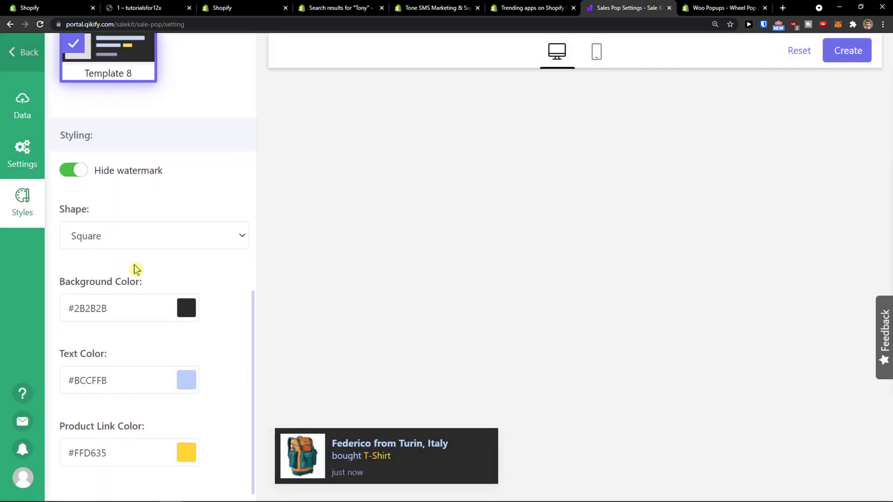
Step: Set the Sales Pop shape to Rounded in the styling options
scroll(149, 372, up, 4)
scroll(149, 369, down, 4)
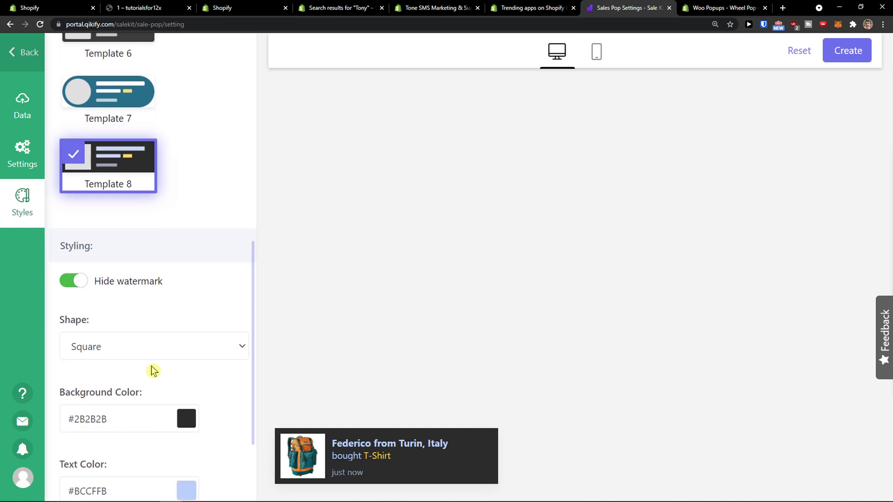
click(138, 235)
click(129, 265)
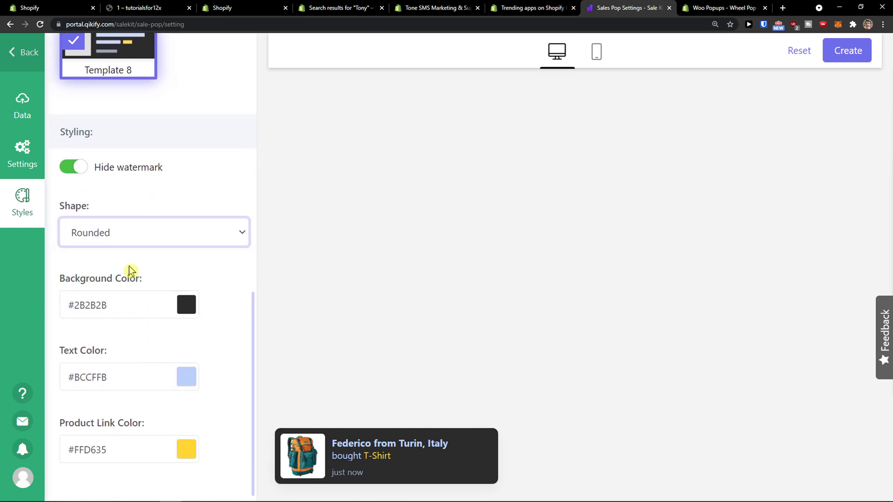
scroll(179, 333, up, 8)
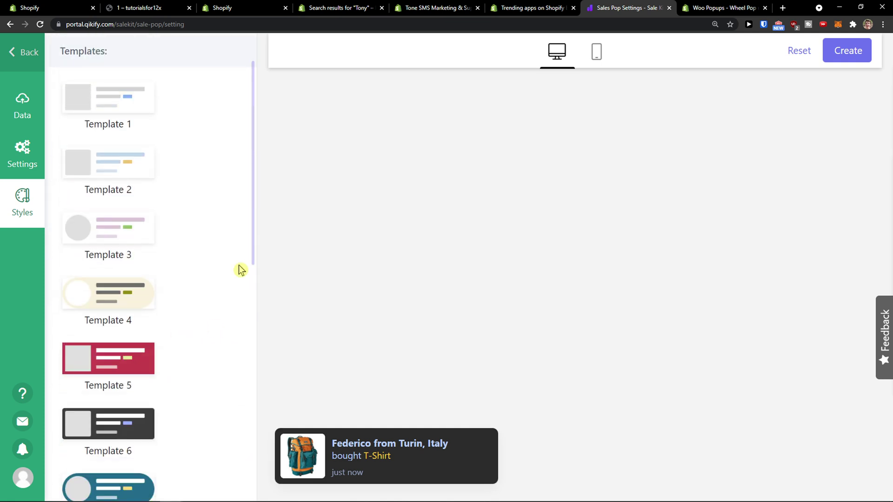
Step: Return to the Sale Kit applications overview and add the Cart Countdown app to open its settings
click(20, 62)
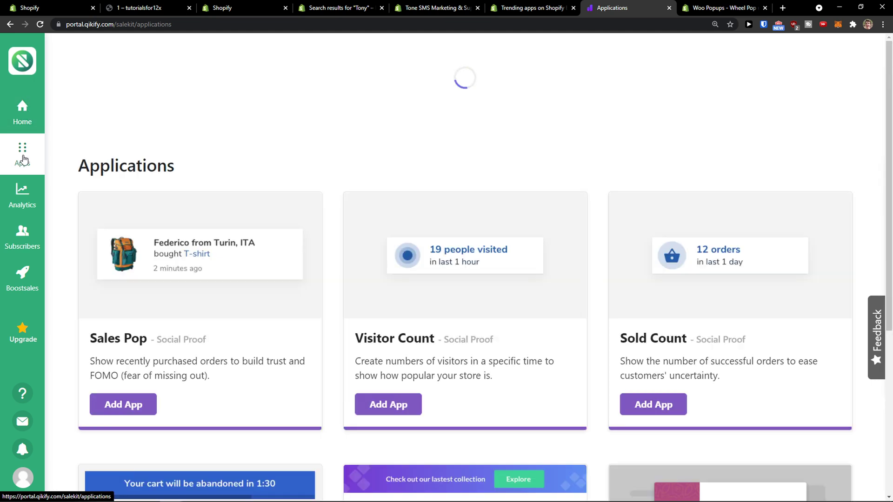
scroll(78, 196, down, 4)
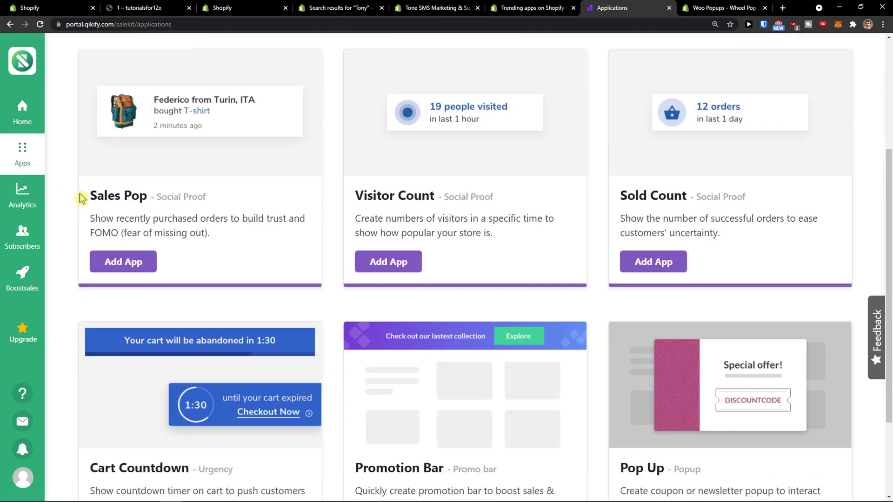
scroll(76, 198, up, 1)
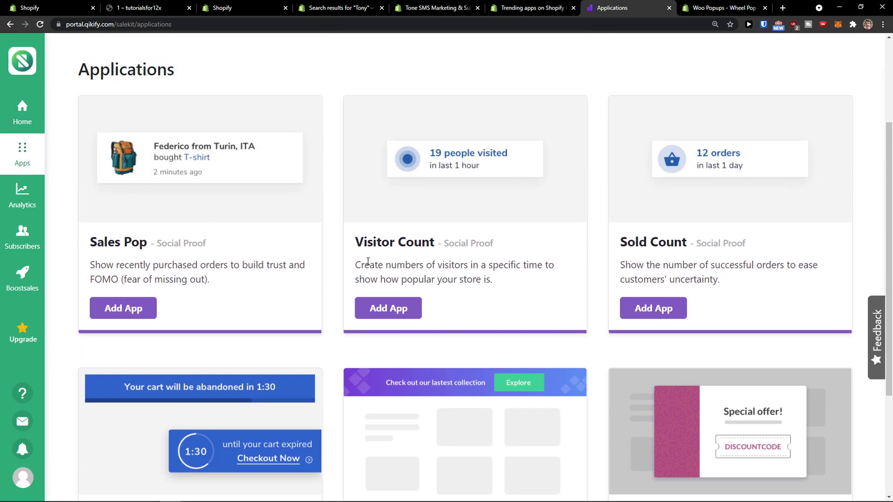
scroll(619, 276, down, 3)
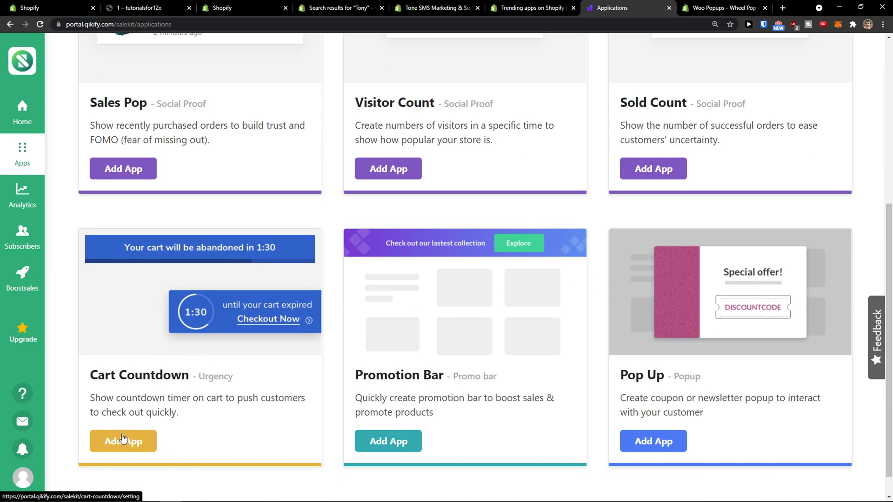
click(124, 439)
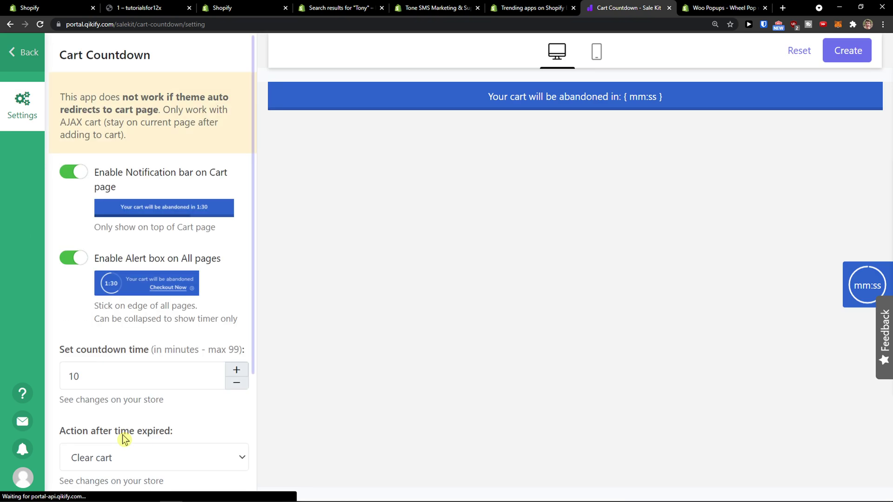
Step: Examine the Cart Countdown note about theme cart redirects and the notification bar in the preview
drag(124, 110, 160, 125)
click(160, 126)
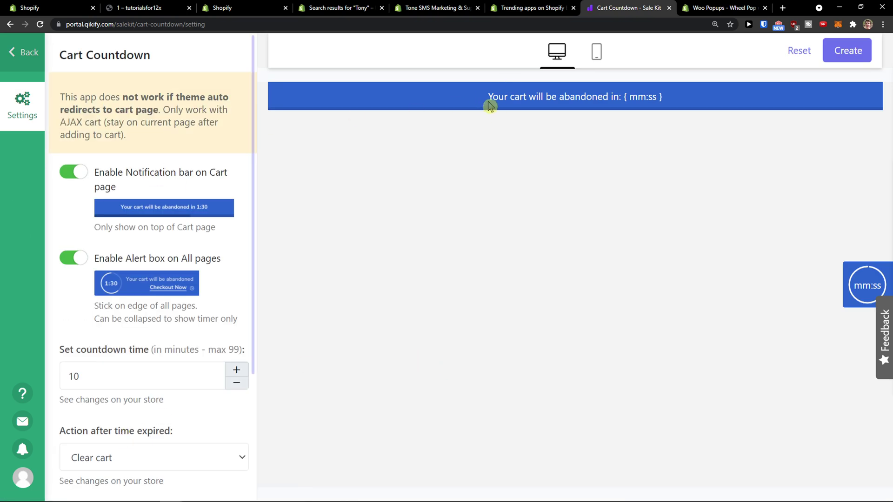
drag(582, 107, 537, 118)
click(460, 100)
Step: Switch the notification bar on the cart page off and back on, and check the alert box option
click(76, 179)
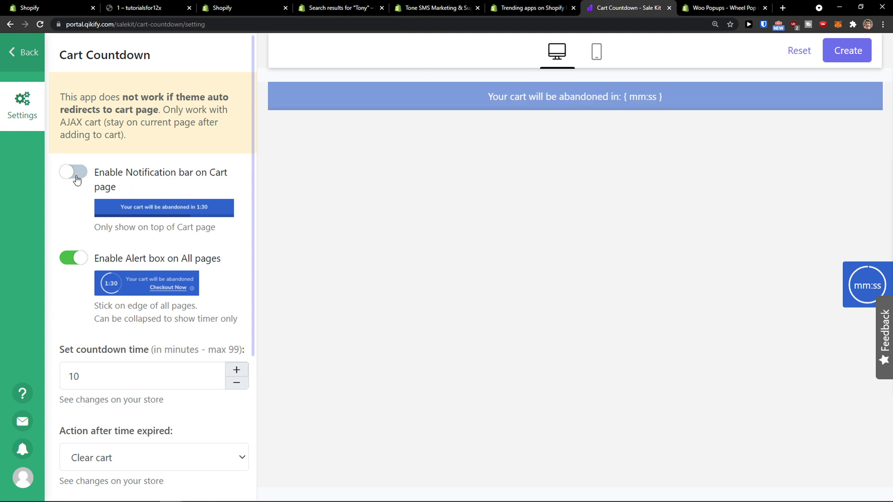
click(77, 179)
drag(105, 259, 216, 260)
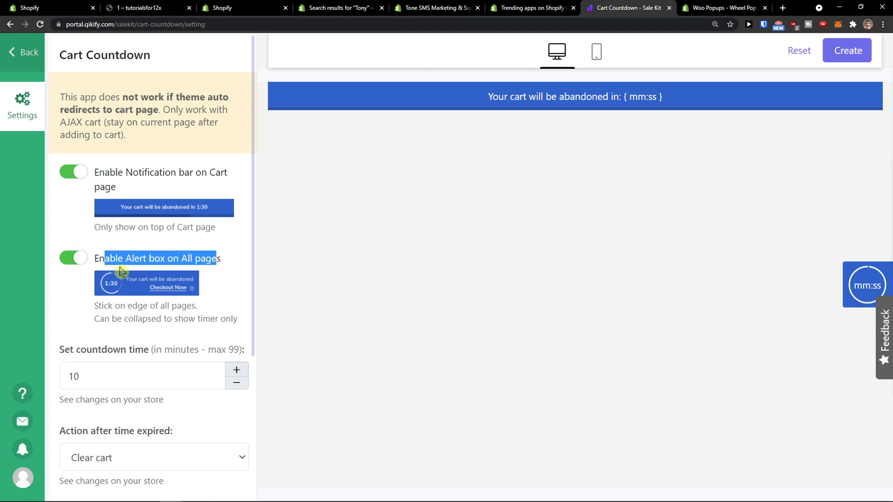
Step: Set the Cart Countdown time to 6 minutes
scroll(130, 277, down, 4)
scroll(129, 277, up, 2)
click(115, 283)
click(237, 291)
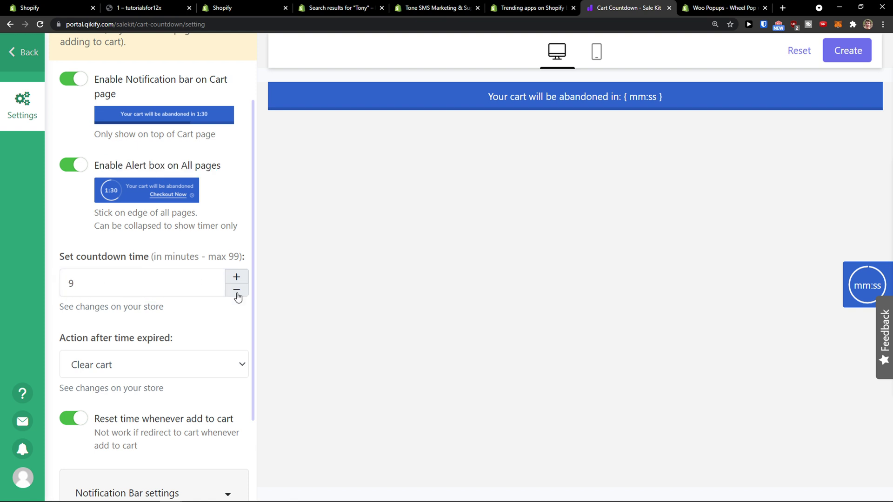
click(202, 285)
drag(49, 258, 157, 273)
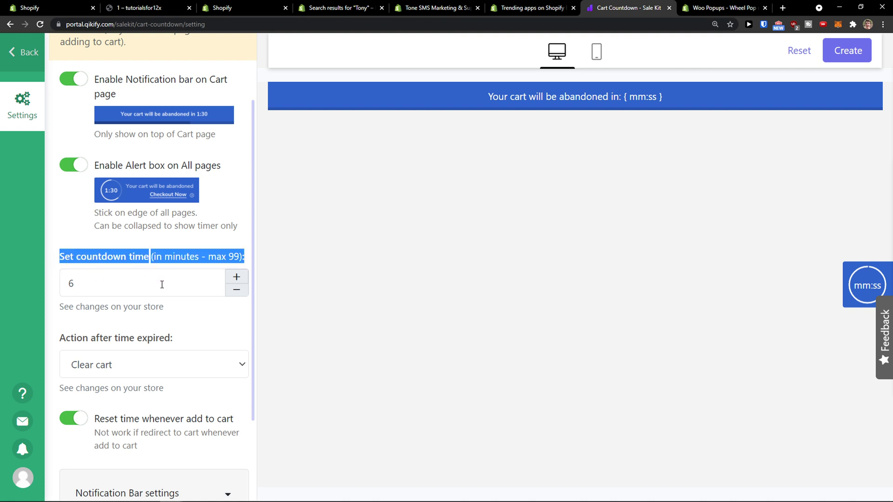
mouse_move(155, 276)
mouse_down()
mouse_move(140, 261)
mouse_move(149, 265)
mouse_up()
click(141, 262)
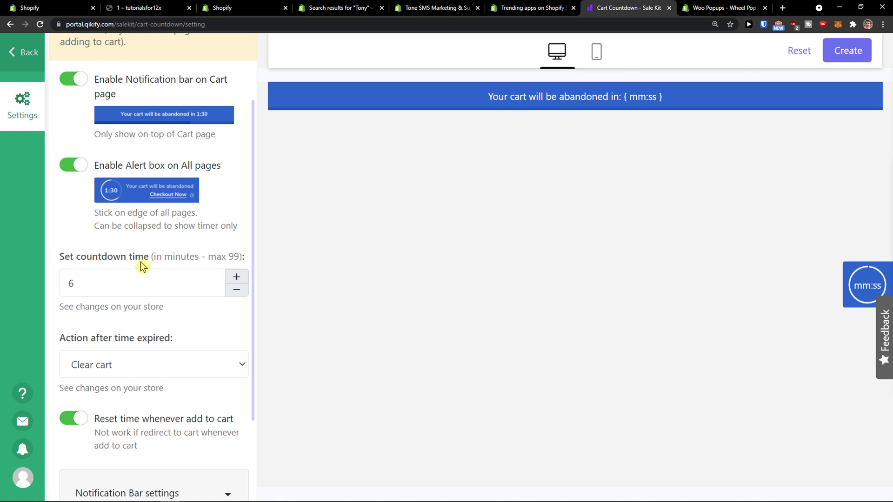
Step: Compare the actions available after the countdown expires and choose Do nothing
scroll(153, 261, down, 1)
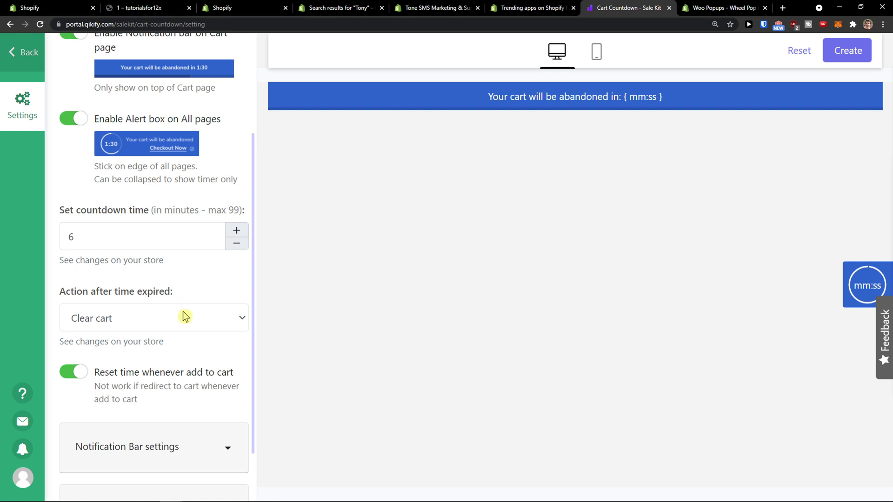
click(185, 317)
click(182, 314)
click(183, 314)
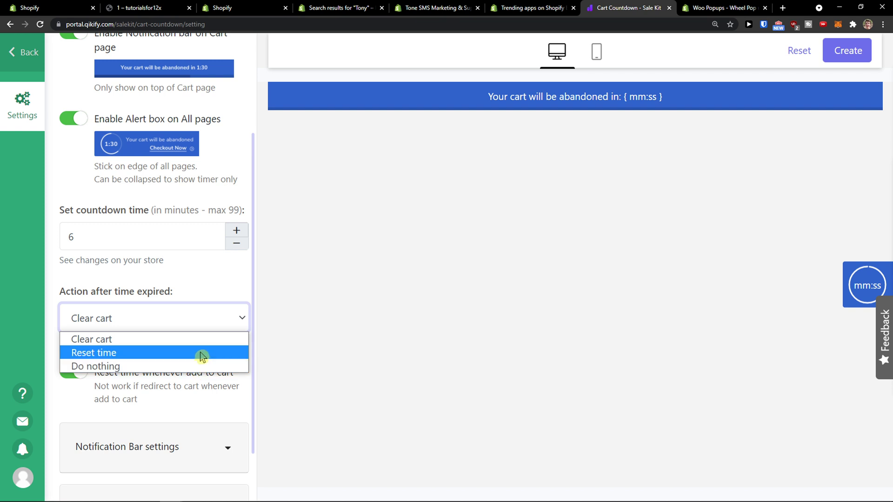
click(205, 339)
click(207, 321)
click(163, 367)
click(174, 325)
click(179, 302)
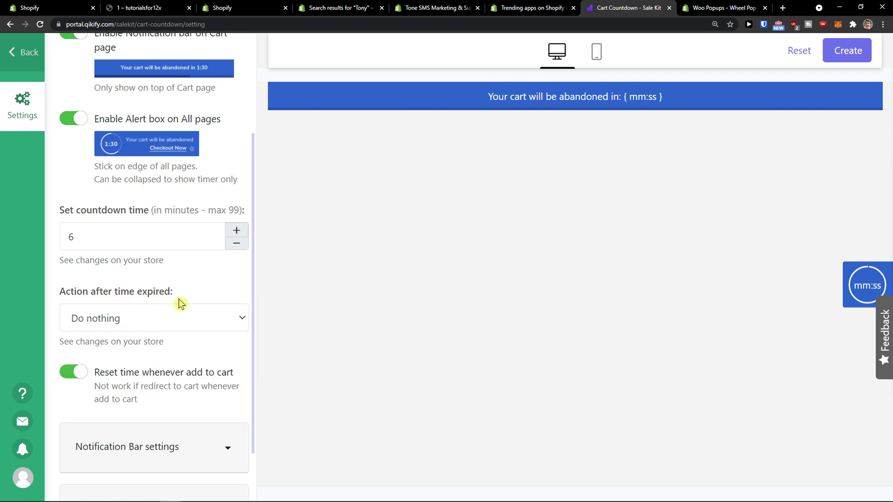
Step: Expand the Notification Bar settings and review the mobile option, timer messages and colors
scroll(181, 325, down, 2)
click(197, 382)
scroll(191, 377, down, 2)
scroll(188, 373, down, 4)
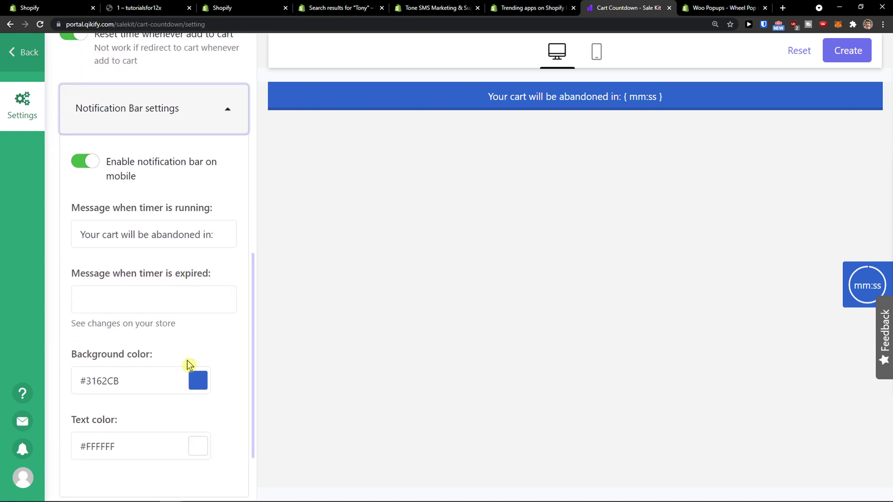
Step: Expand the Alert Box settings and review the reminder time, messages, call-to-action button, position and colors
scroll(190, 360, down, 2)
click(222, 441)
scroll(208, 414, up, 3)
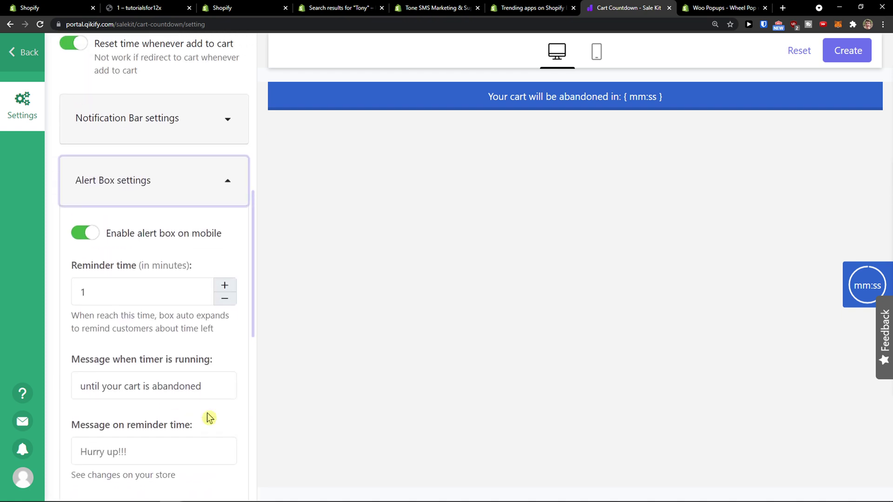
scroll(209, 417, down, 5)
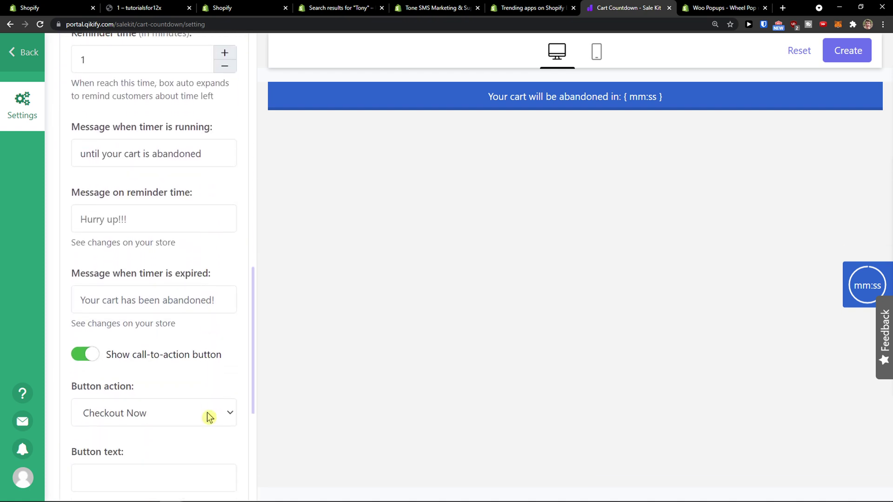
scroll(208, 416, down, 1)
scroll(208, 417, up, 3)
scroll(208, 416, down, 3)
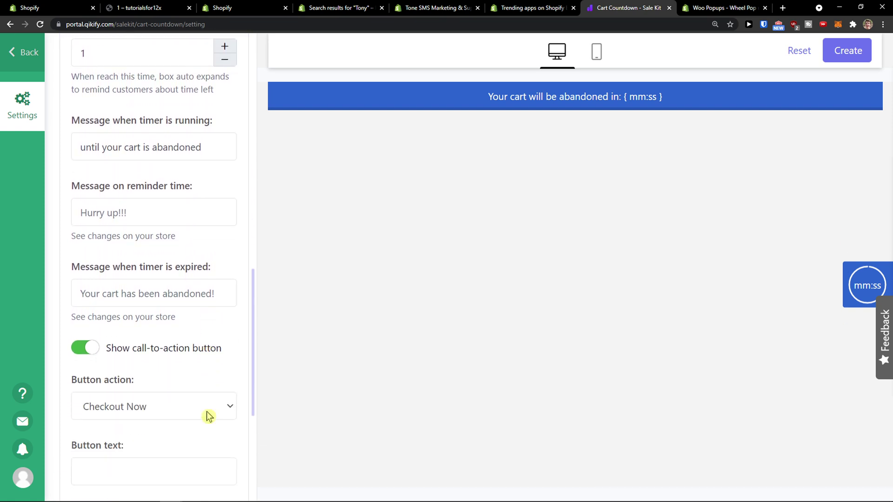
scroll(208, 415, down, 2)
scroll(207, 412, down, 2)
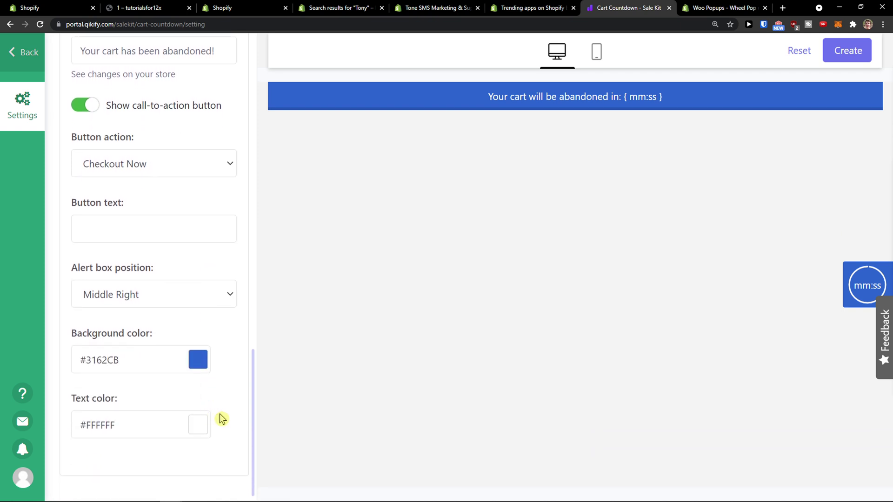
scroll(194, 333, up, 8)
scroll(193, 334, up, 11)
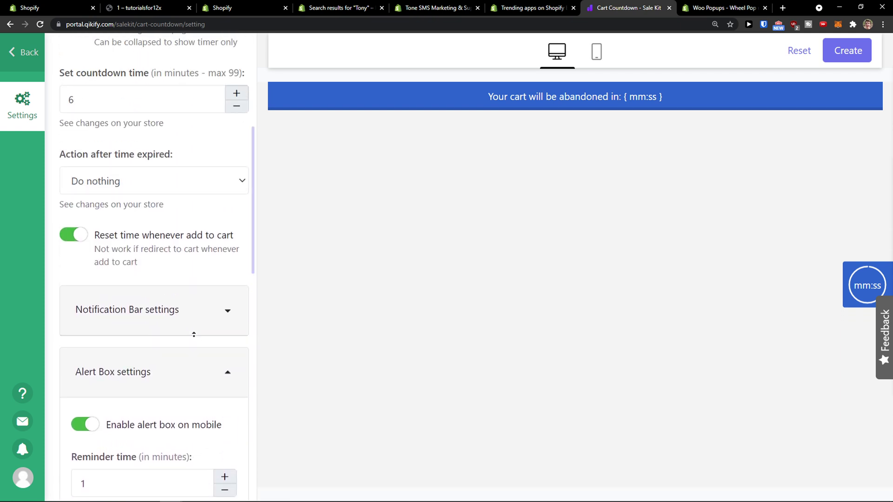
Step: Leave Cart Countdown discarding its unsaved changes, and add the Pop Up app to open its settings
click(18, 64)
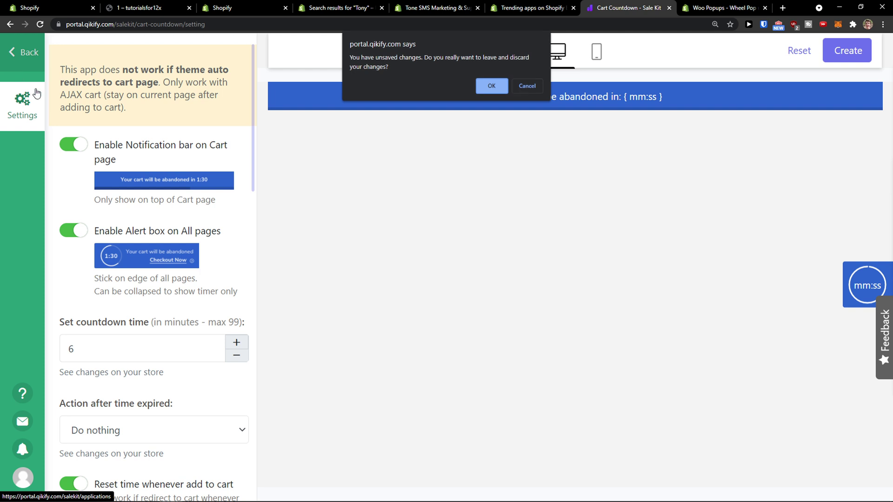
click(489, 85)
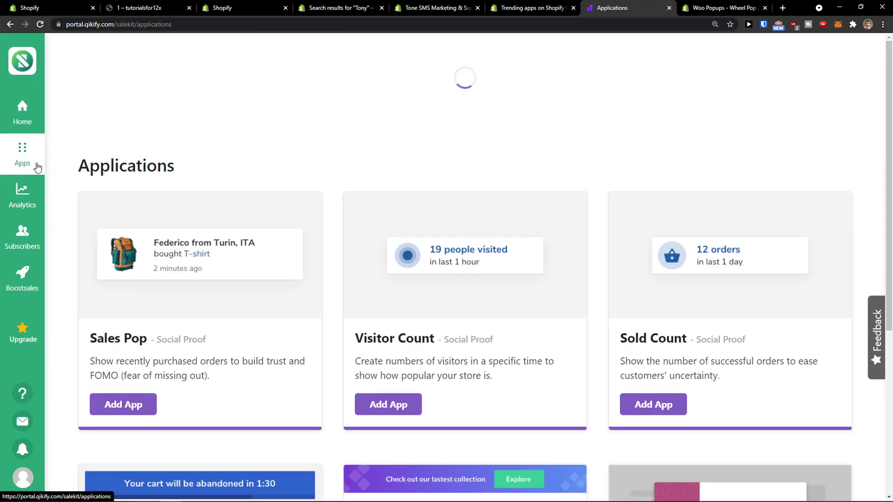
scroll(290, 247, down, 4)
scroll(293, 250, down, 2)
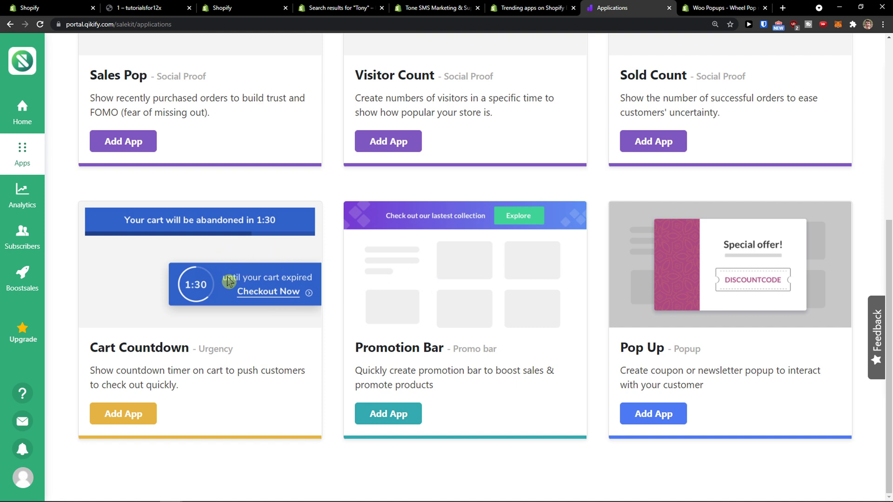
scroll(227, 281, up, 1)
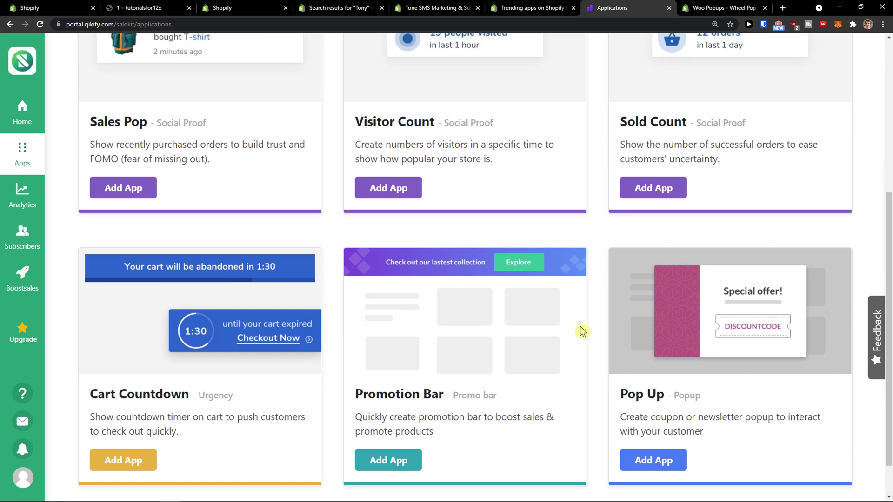
scroll(692, 365, down, 1)
click(656, 414)
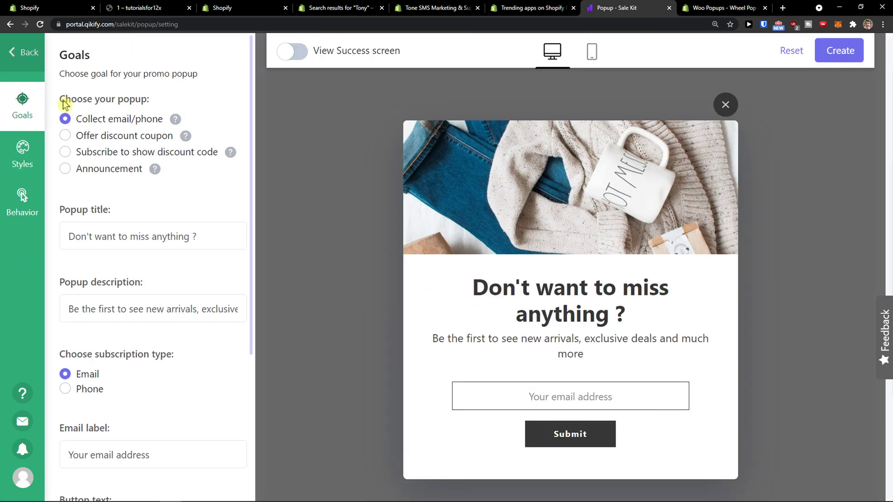
Step: Try the Offer discount coupon, Subscribe to show discount code and Announcement popup goals, and return to Collect email/phone
click(66, 136)
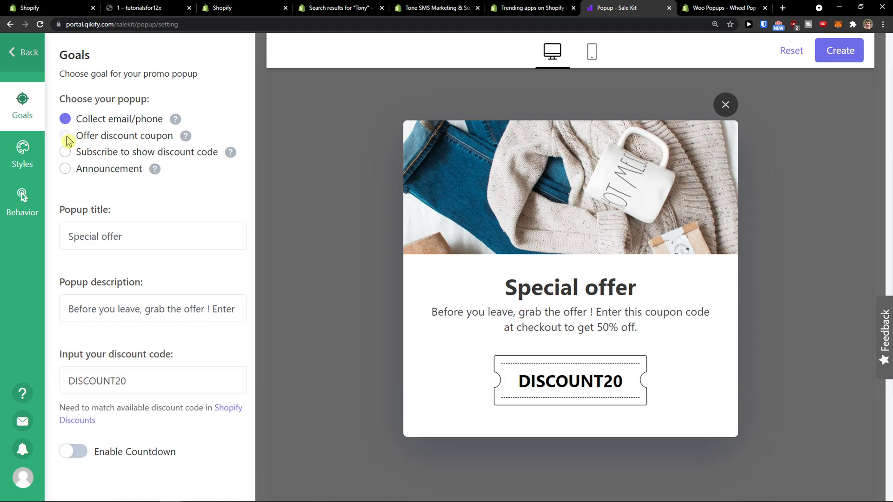
click(66, 153)
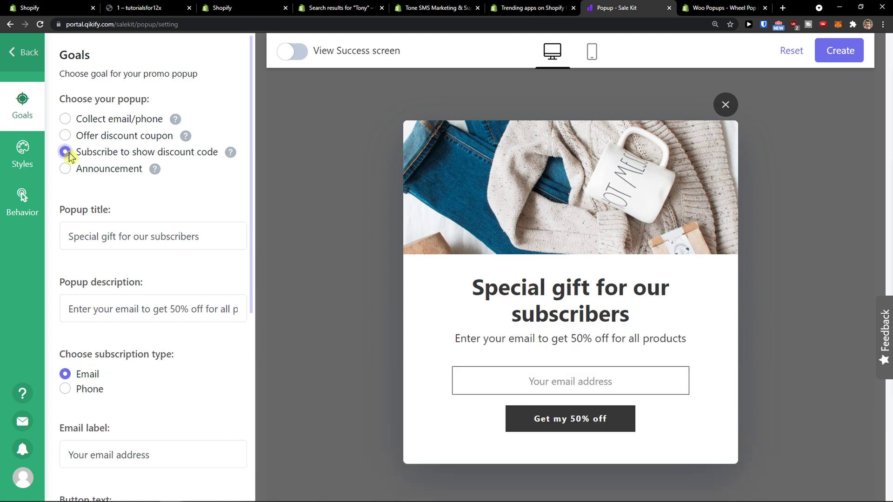
click(66, 119)
click(65, 169)
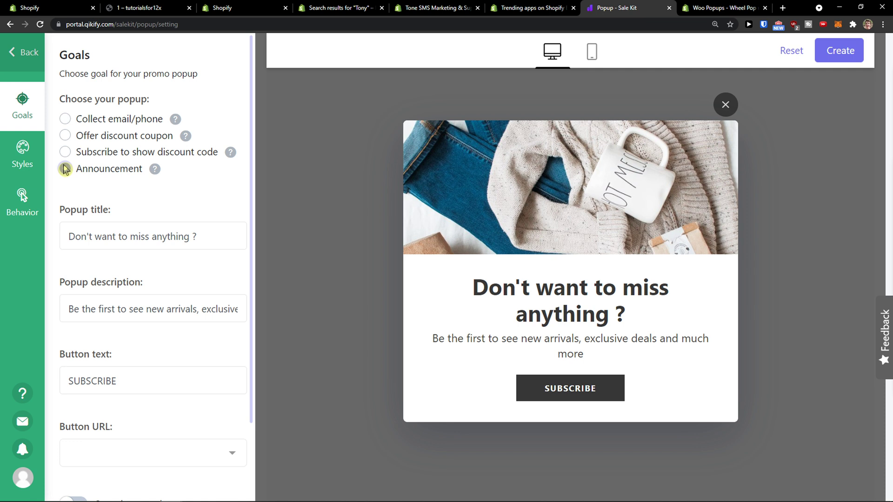
click(72, 121)
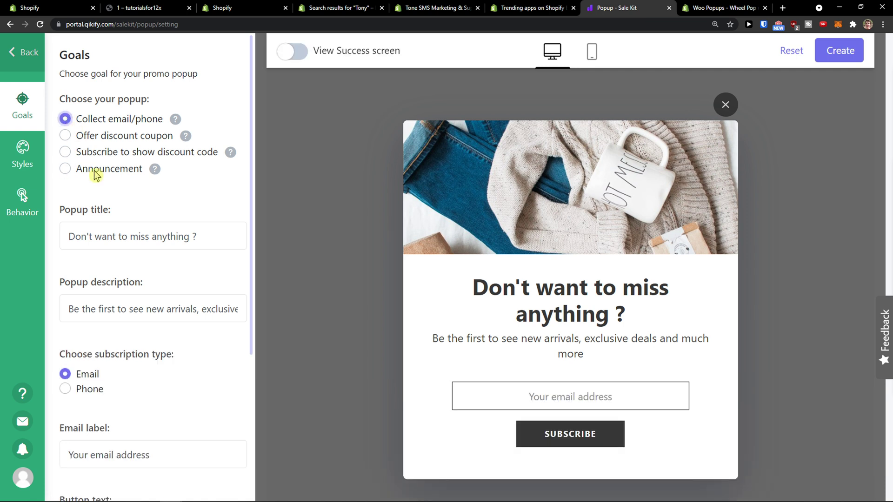
Step: Review the Collect email/phone popup's description, subscription type, email label, button text, success message and countdown option
scroll(94, 176, down, 3)
scroll(93, 176, down, 1)
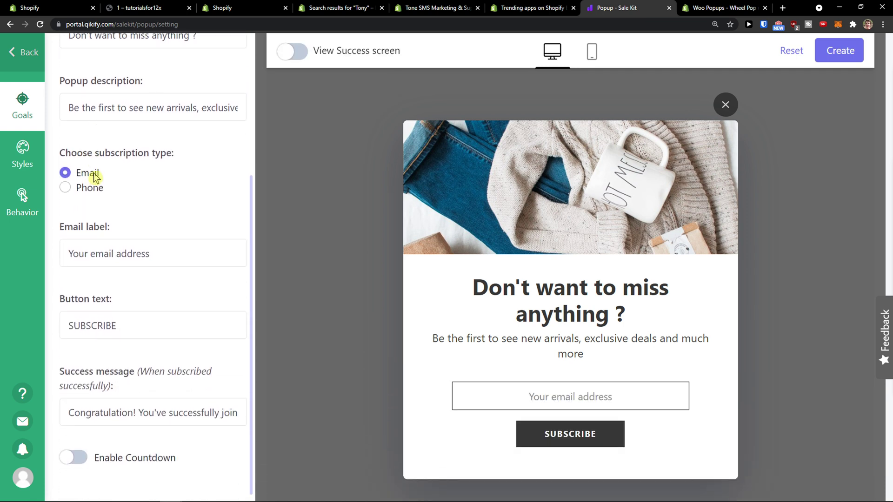
scroll(95, 176, up, 3)
scroll(100, 176, up, 1)
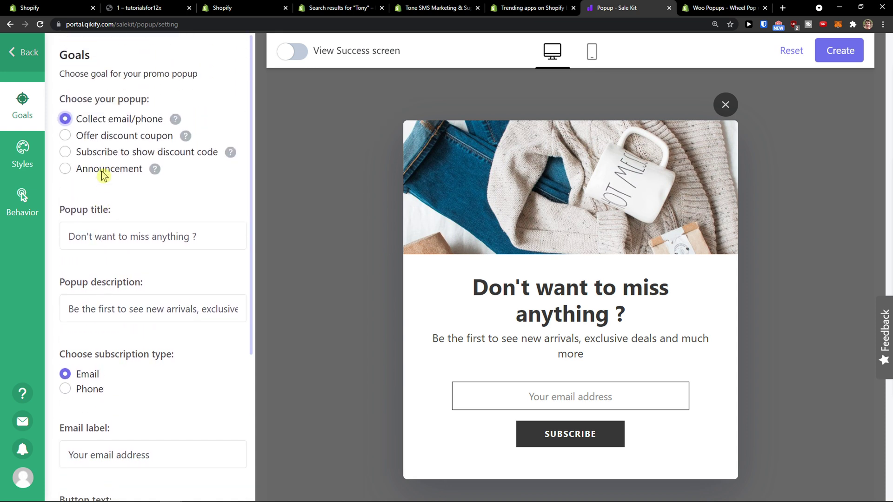
Step: Open the popup's style settings and try the Image Left and Image Right layouts before returning to Image Top
click(22, 156)
scroll(111, 205, down, 3)
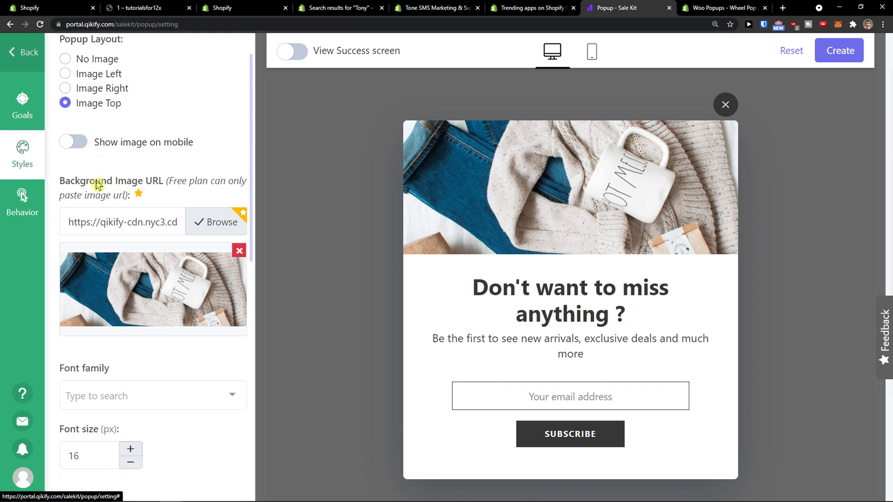
scroll(127, 226, up, 2)
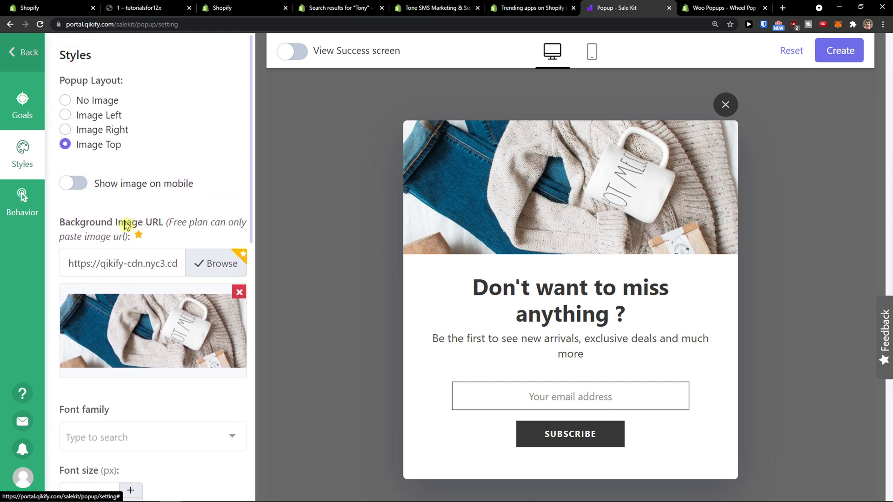
scroll(126, 225, down, 2)
scroll(93, 177, up, 2)
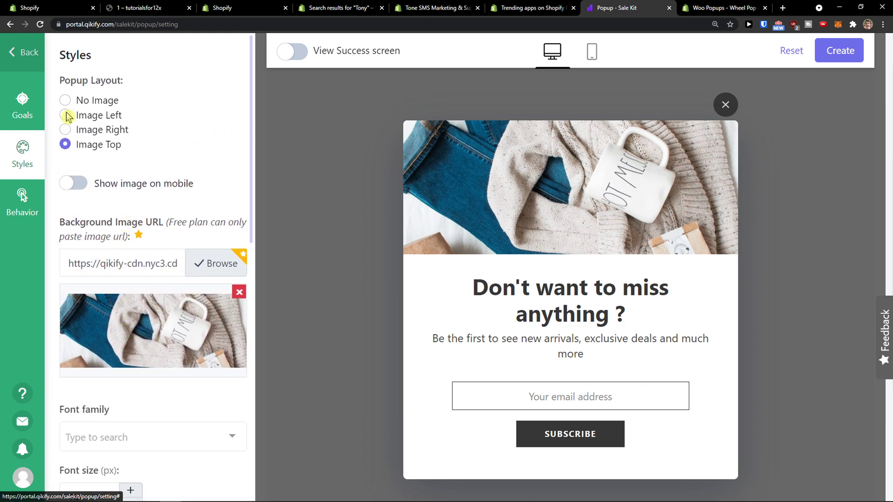
click(65, 114)
click(66, 130)
click(66, 145)
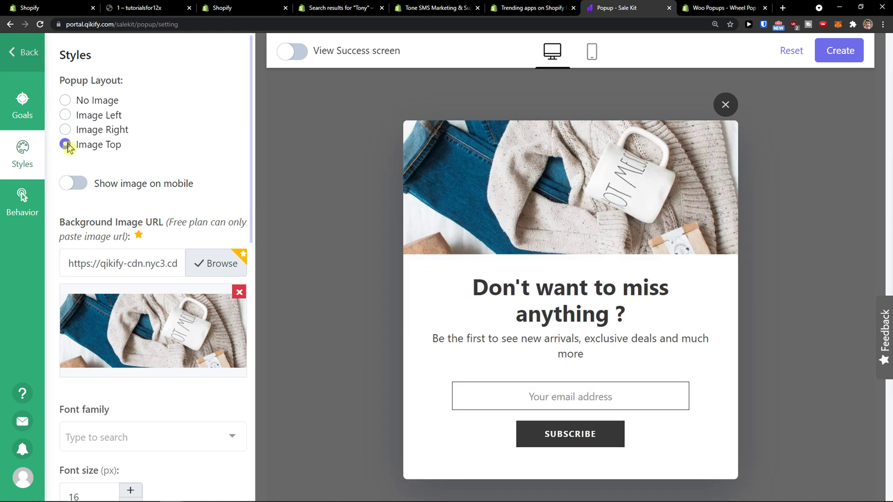
Step: Review the popup's style settings for background image, font, text alignment, email input group and colors
scroll(88, 172, down, 2)
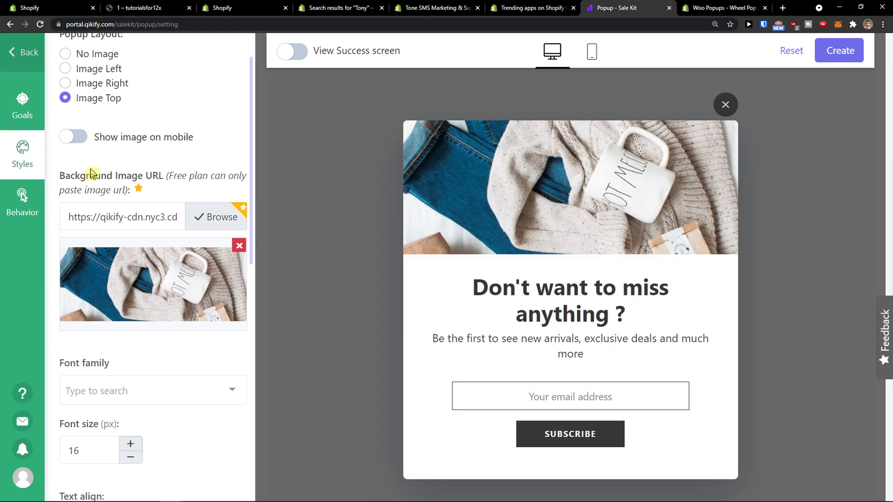
scroll(75, 174, down, 4)
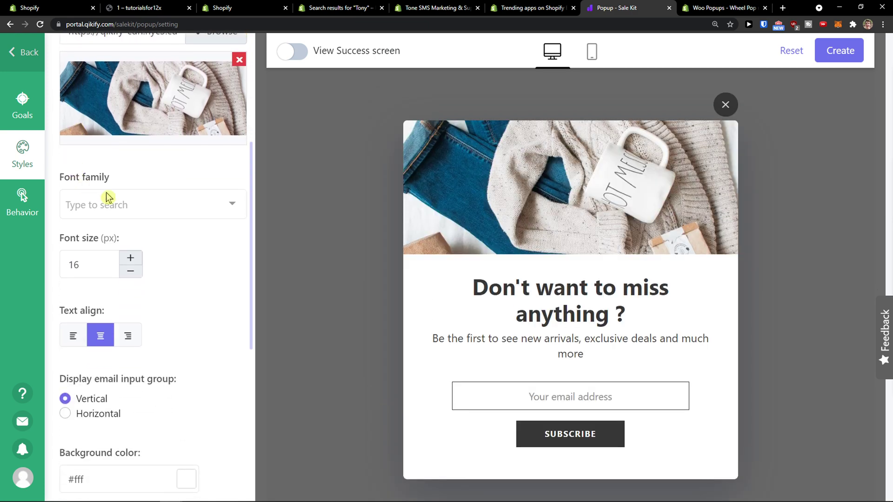
scroll(110, 199, down, 3)
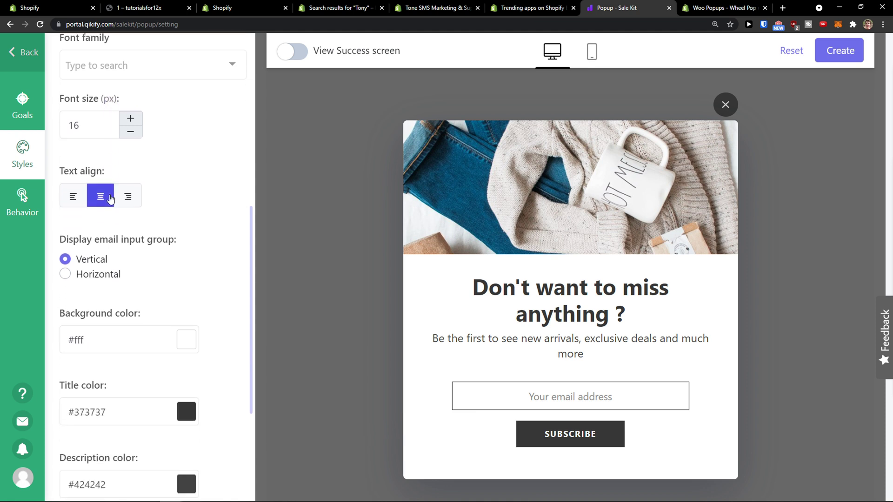
scroll(111, 199, down, 3)
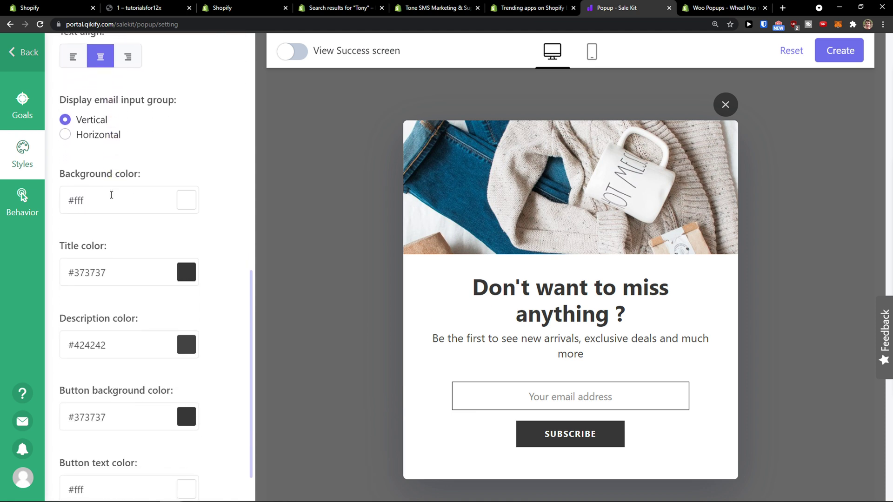
scroll(208, 281, up, 5)
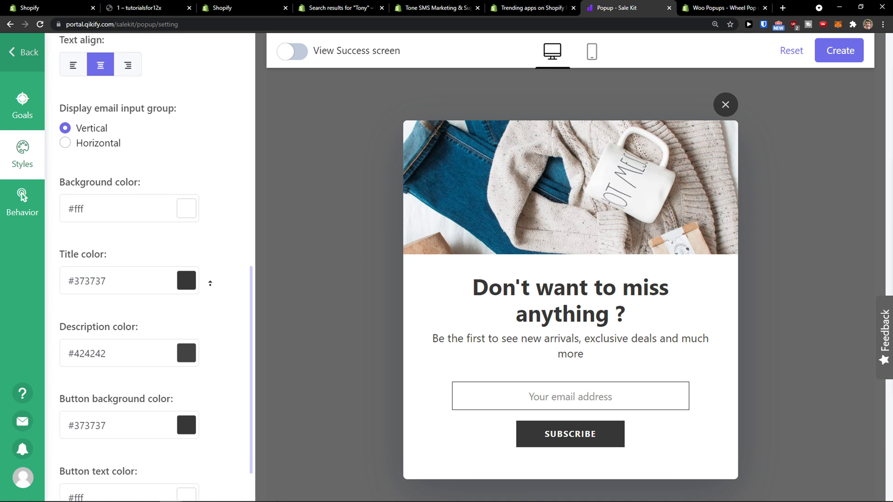
scroll(206, 284, up, 5)
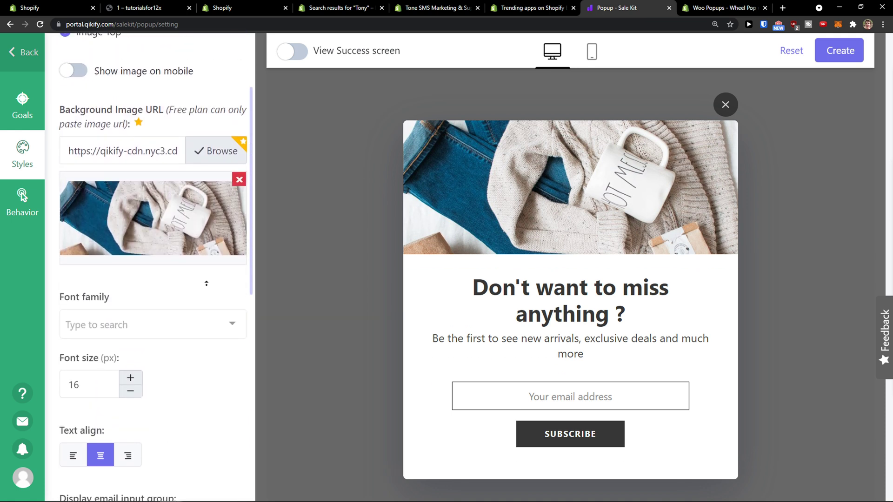
scroll(199, 289, up, 2)
scroll(191, 288, down, 2)
Step: Open the popup's behavior settings, try the After scrolling trigger and return to After specific time
click(21, 198)
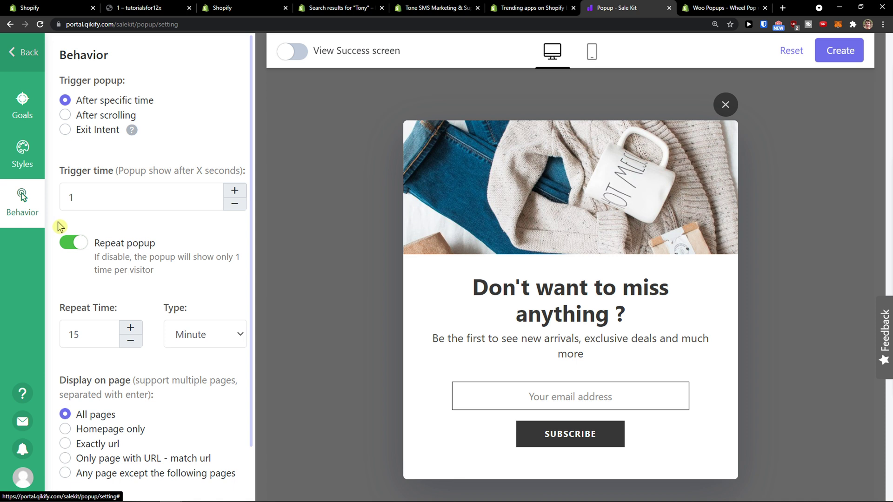
click(94, 116)
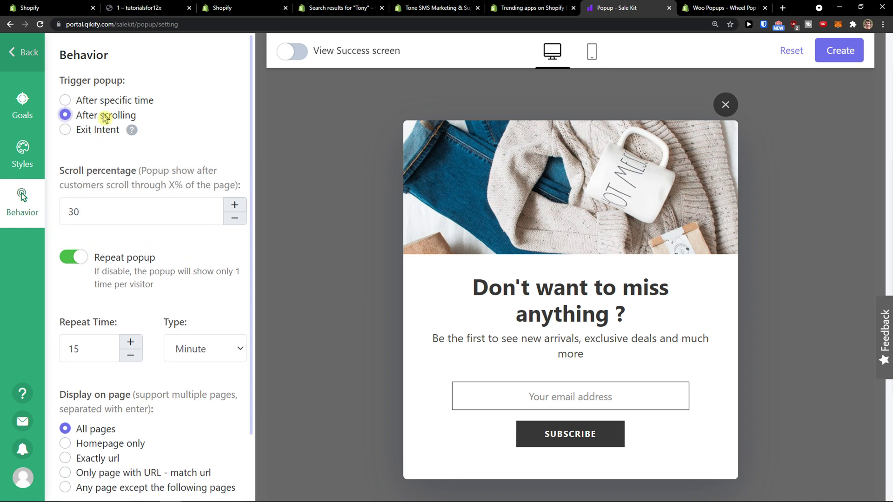
click(110, 101)
scroll(99, 163, down, 2)
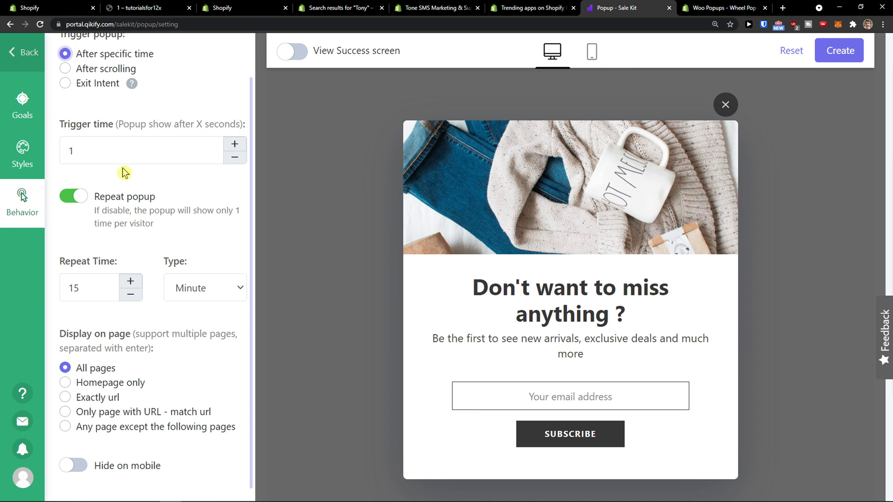
scroll(124, 173, up, 1)
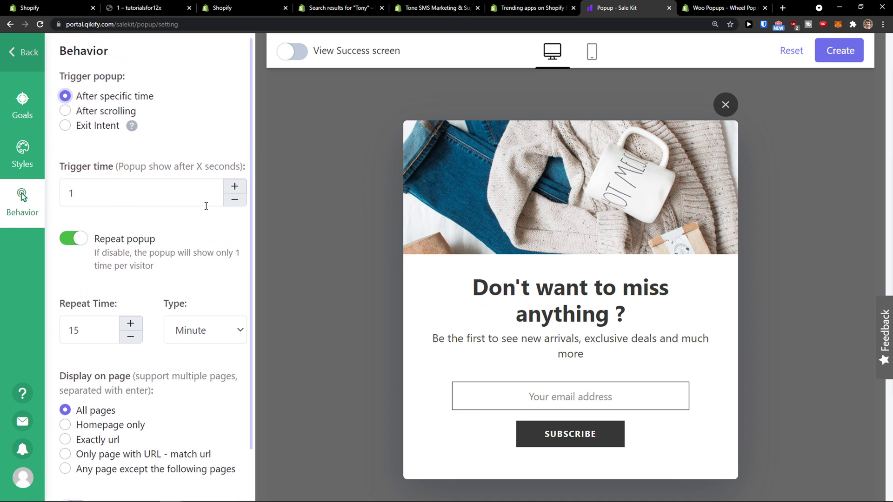
scroll(205, 206, down, 1)
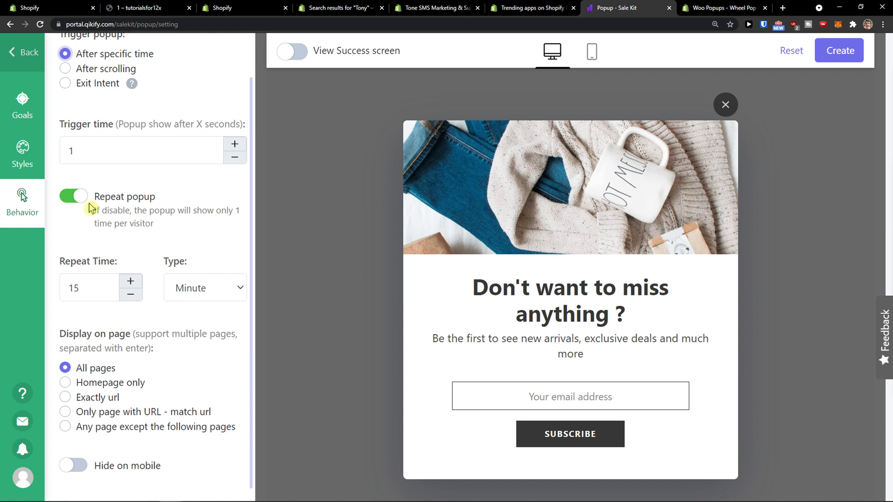
Step: Disable Repeat popup and preview the popup on mobile before returning to the desktop preview
click(73, 197)
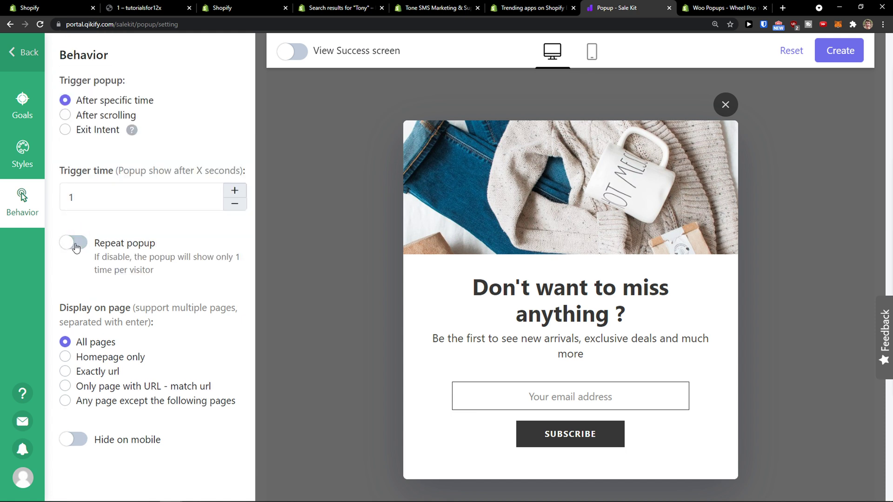
drag(136, 308, 174, 329)
click(173, 329)
click(590, 52)
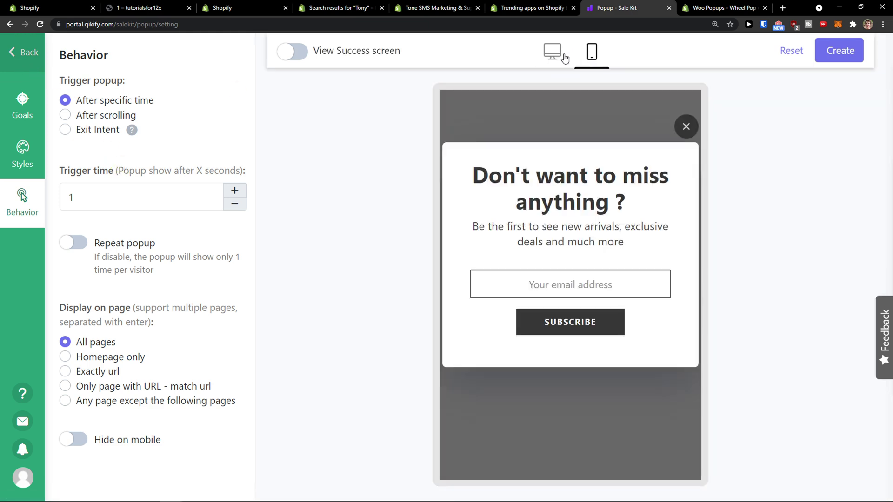
click(563, 57)
Step: Leave the popup settings discarding the unsaved changes, and add the Promotion Bar app to open its settings
key(alt+Left)
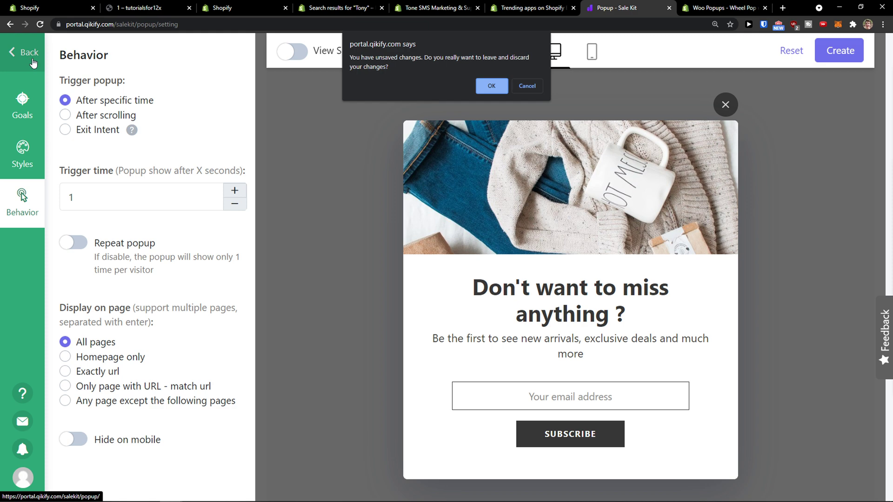
click(492, 84)
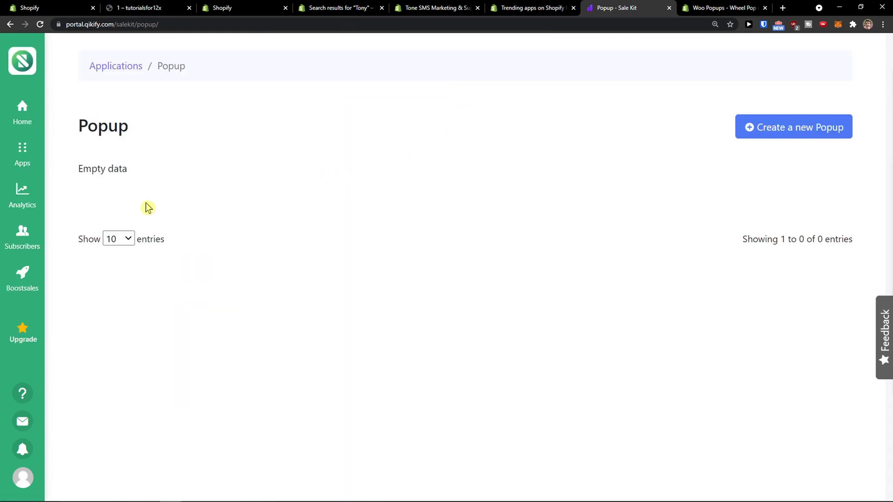
click(24, 163)
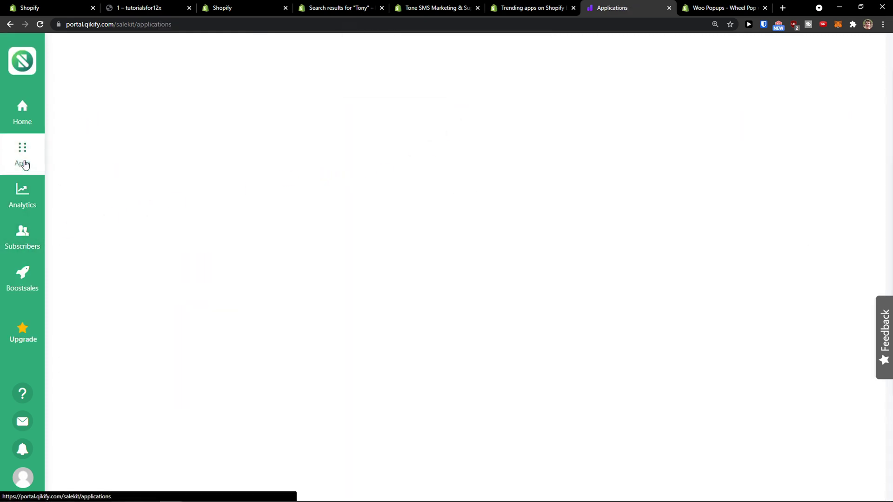
scroll(209, 272, down, 3)
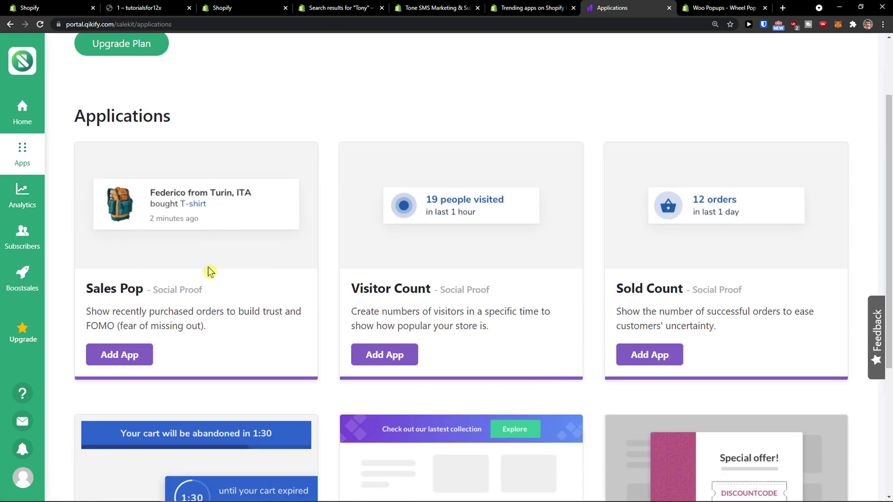
scroll(212, 263, down, 3)
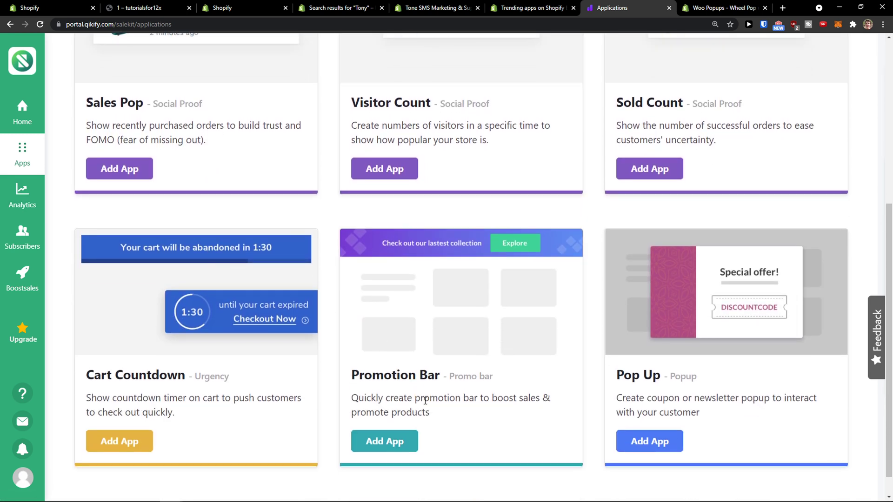
click(393, 437)
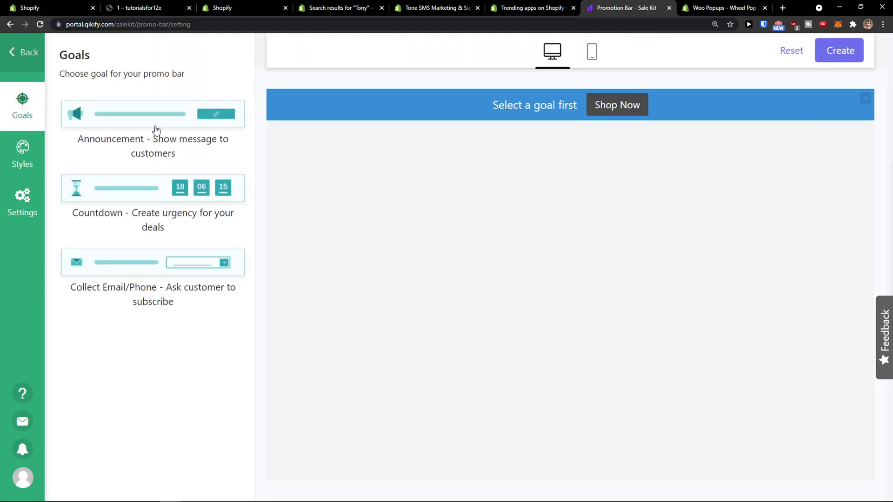
Step: Try the Announcement goal for the promotion bar and leave its settings discarding the unsaved changes
click(156, 130)
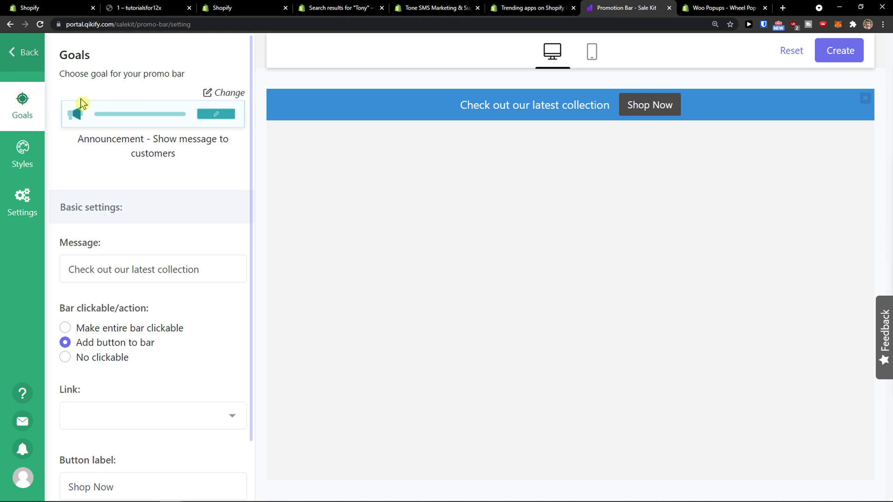
click(22, 154)
scroll(125, 207, down, 2)
scroll(101, 126, up, 2)
click(44, 59)
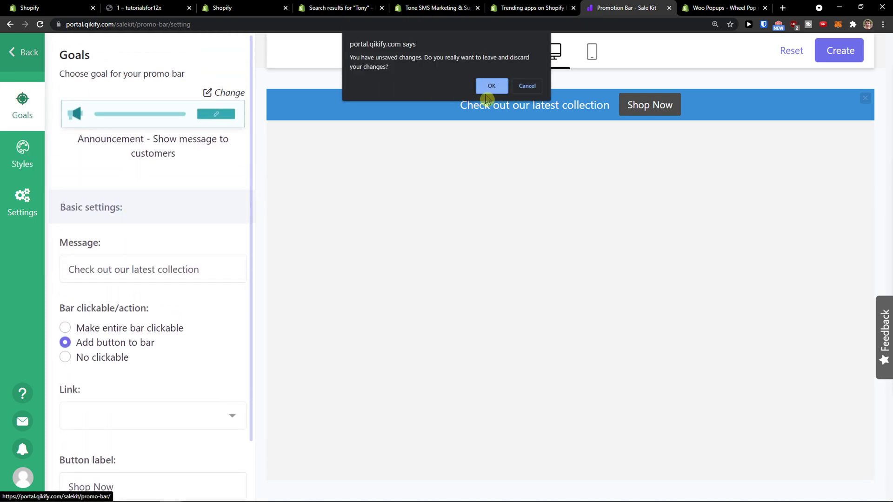
click(488, 84)
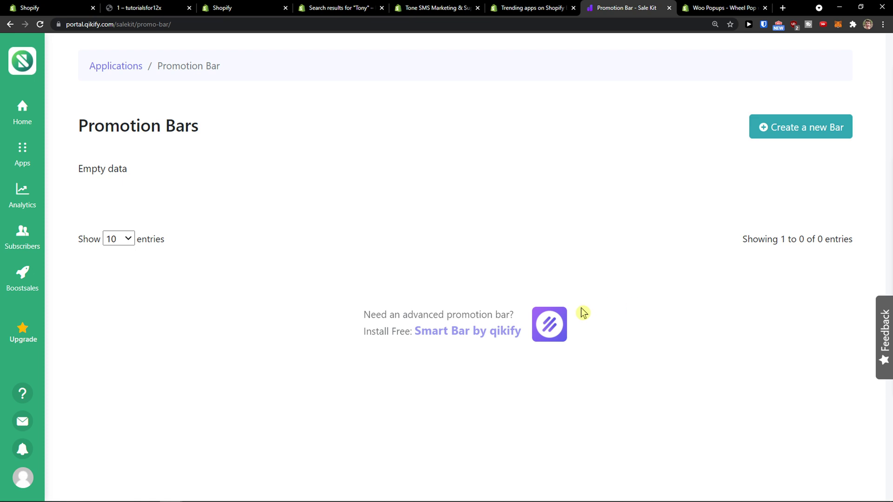
Step: Add the Promotion Bar app again from the applications list and choose the Countdown goal
click(31, 169)
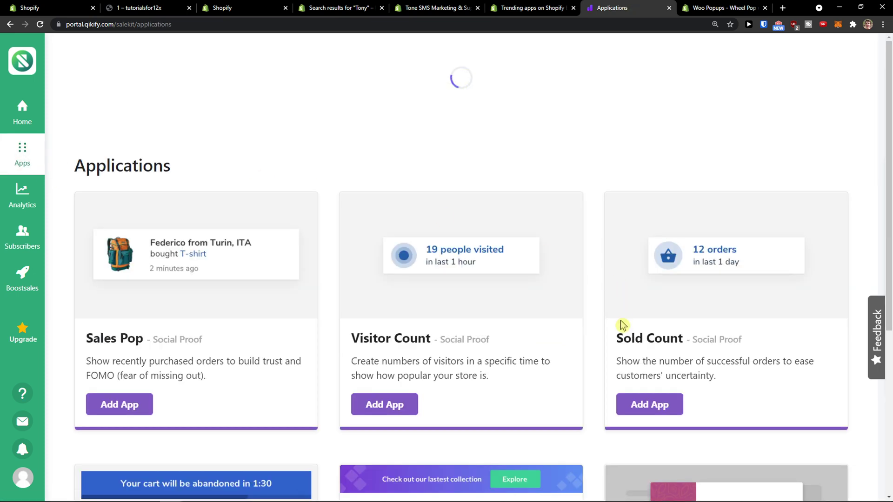
scroll(605, 303, down, 5)
click(411, 412)
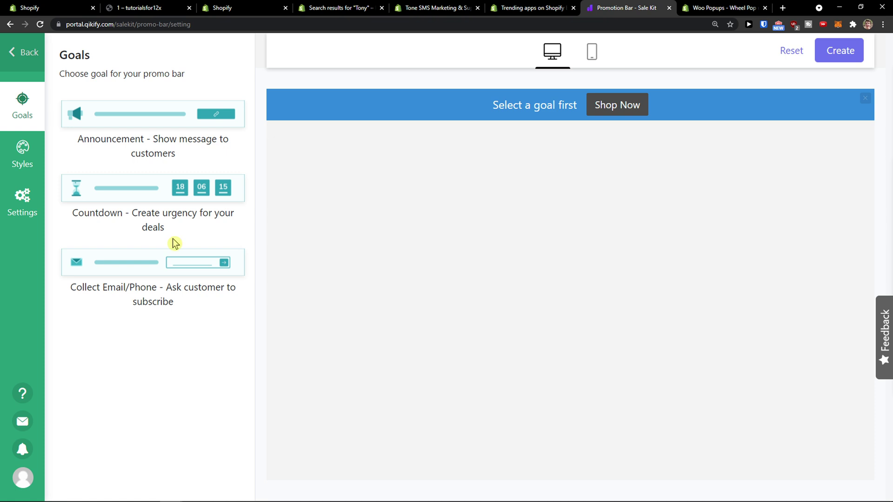
click(138, 191)
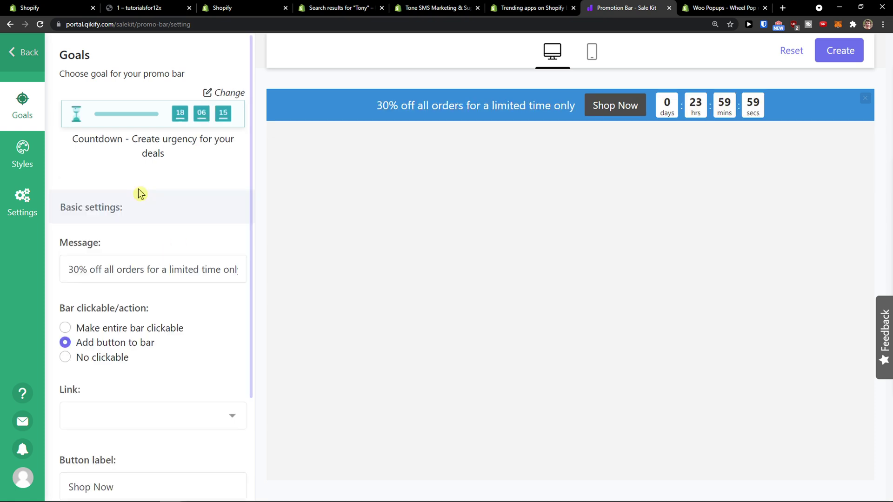
Step: Review the countdown bar's message, clickable action, link, button label and countdown date settings
scroll(158, 232, down, 1)
drag(112, 228, 201, 227)
click(201, 228)
scroll(202, 231, down, 2)
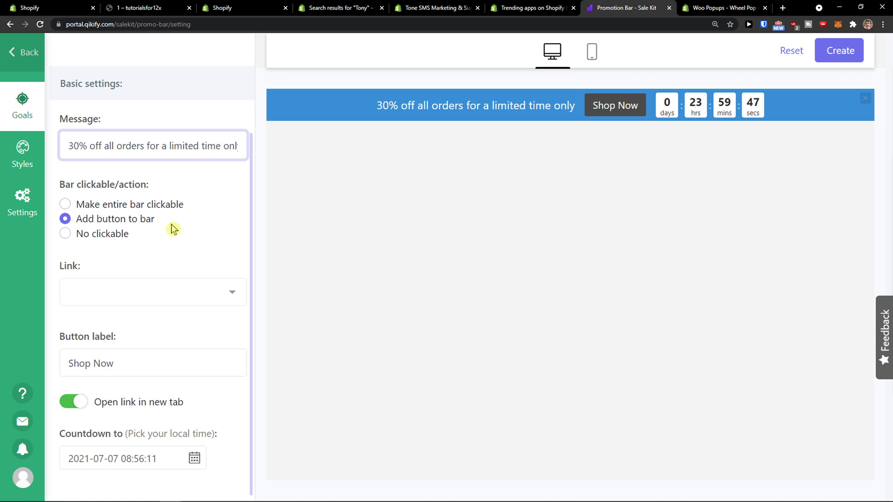
click(197, 355)
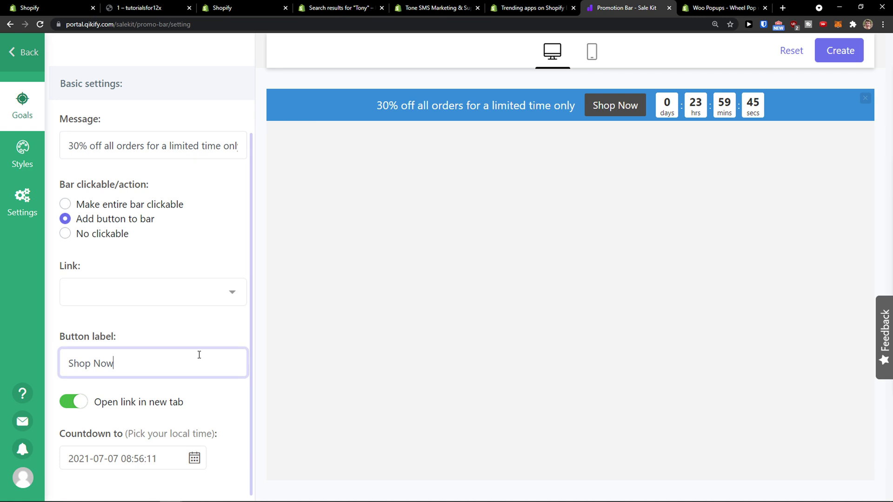
triple_click(195, 361)
click(196, 333)
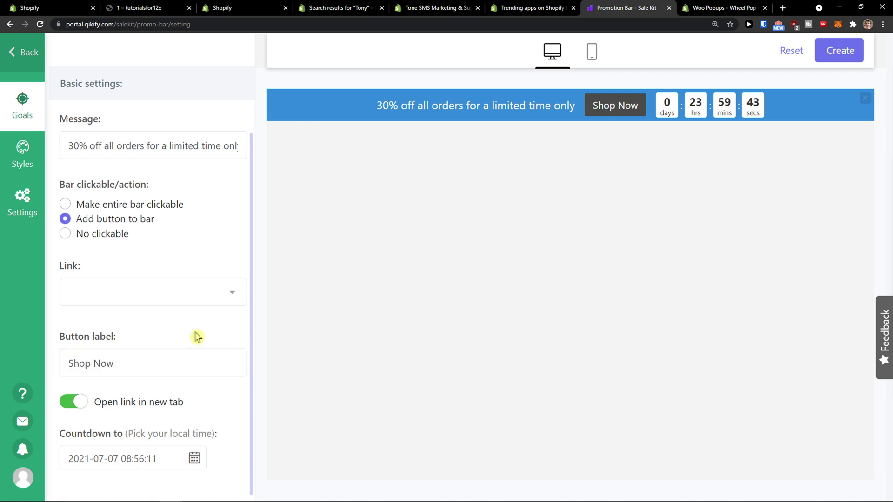
scroll(196, 332, up, 2)
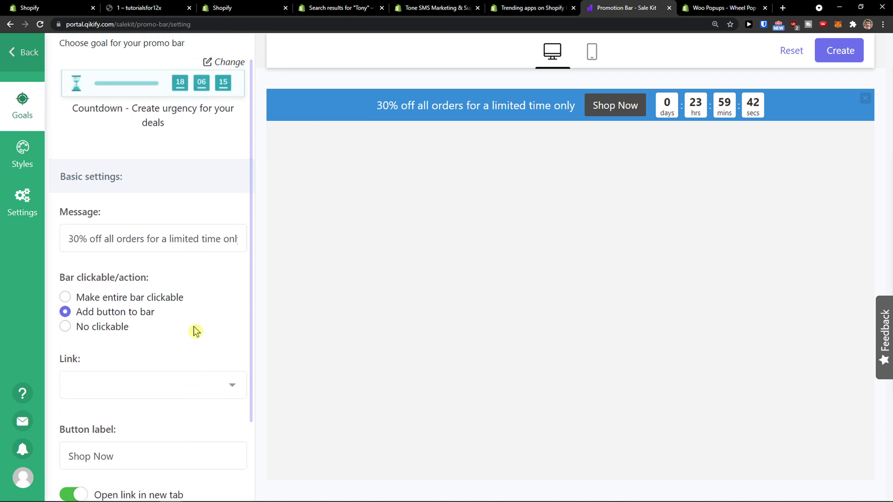
Step: Change the promotion bar's style template to the light pink one with the dark pink button
click(28, 159)
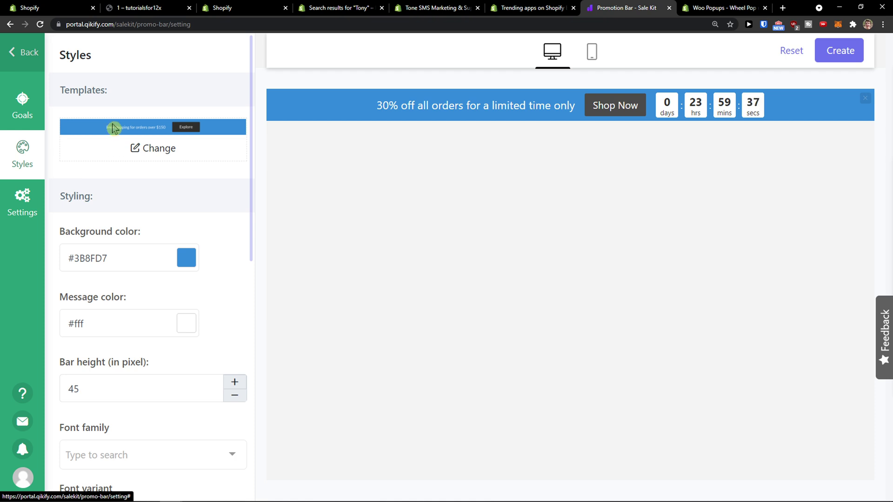
click(112, 129)
click(487, 203)
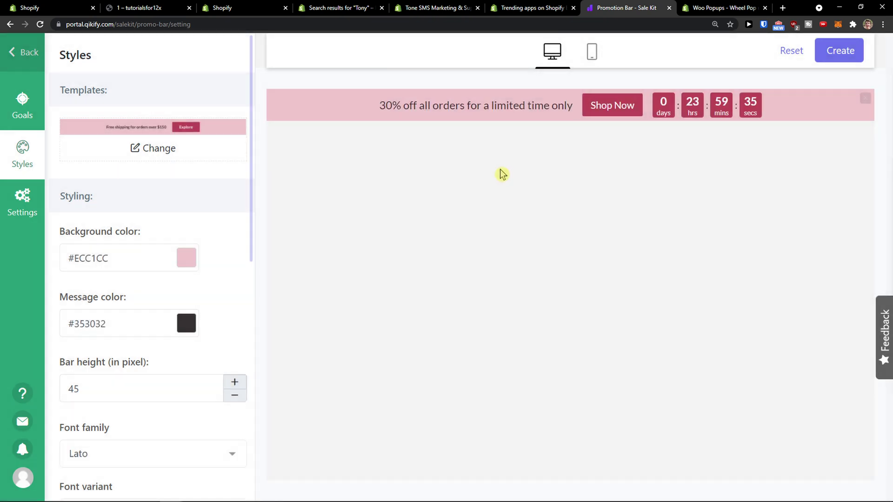
Step: Try the dark navy template with the yellow button for the promotion bar and review its styling options
click(191, 127)
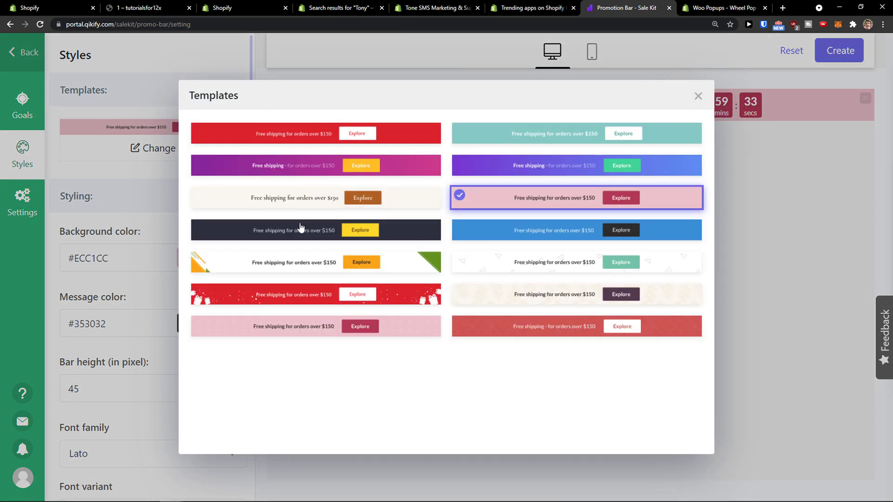
click(300, 228)
scroll(244, 201, down, 1)
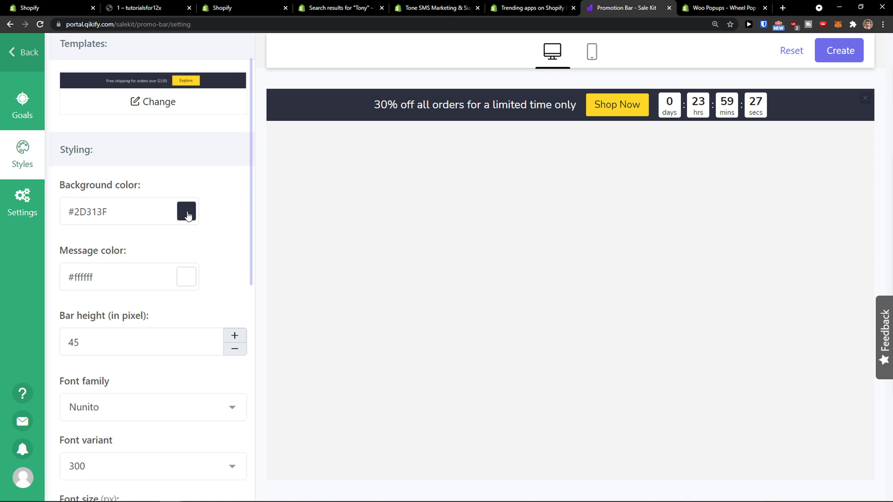
scroll(180, 242, down, 2)
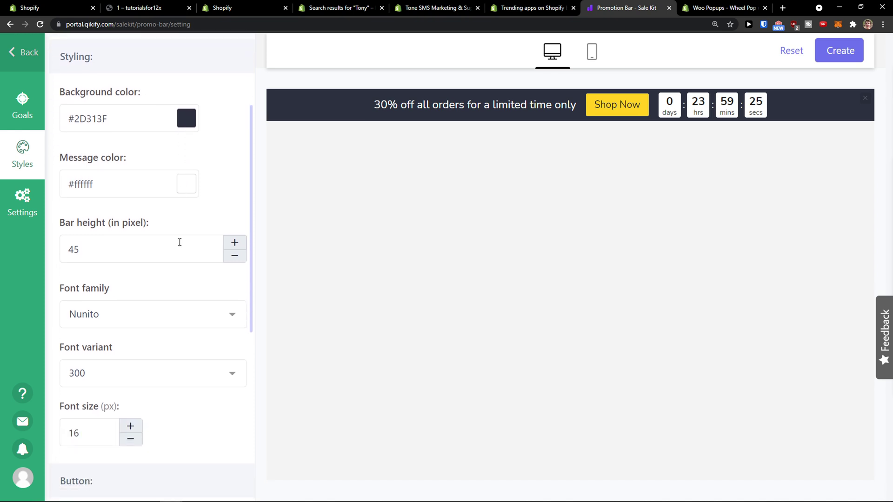
scroll(179, 242, down, 5)
scroll(180, 241, down, 1)
scroll(180, 242, up, 6)
scroll(179, 242, up, 3)
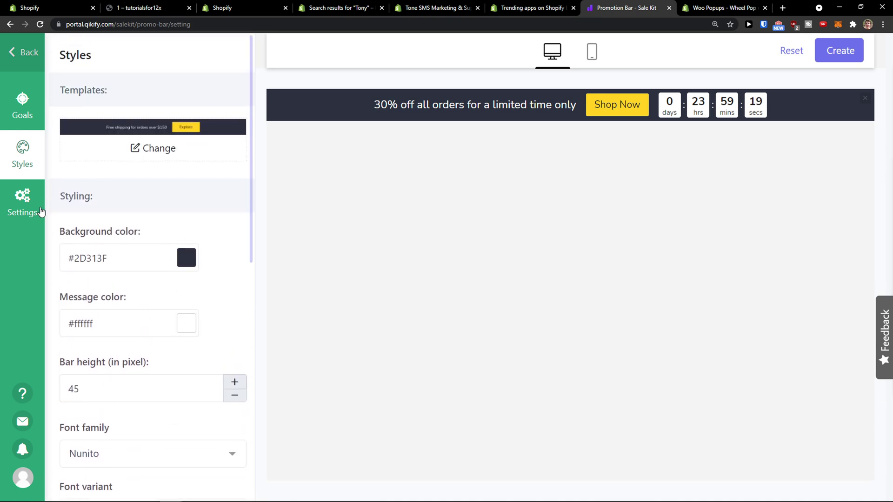
Step: Review the promotion bar's position, schedule, page and duration settings, and leave the editor discarding the unsaved changes
click(24, 201)
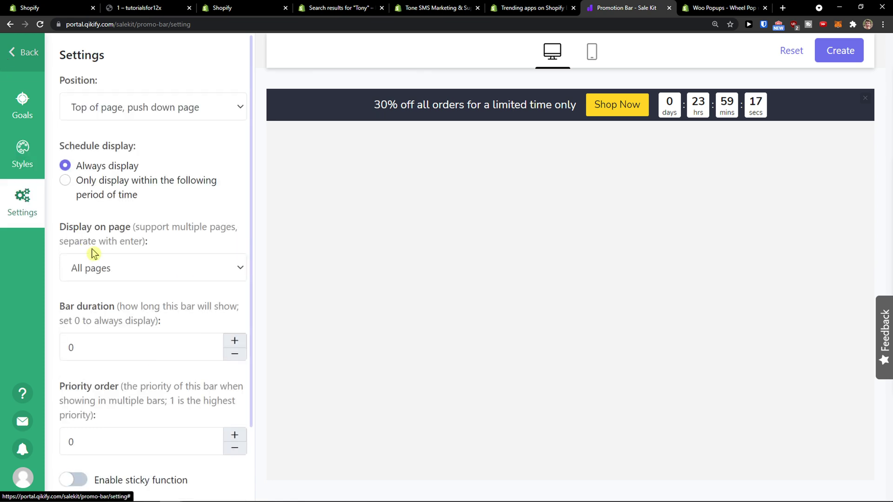
scroll(95, 253, down, 1)
scroll(88, 253, down, 1)
scroll(84, 251, up, 2)
click(31, 55)
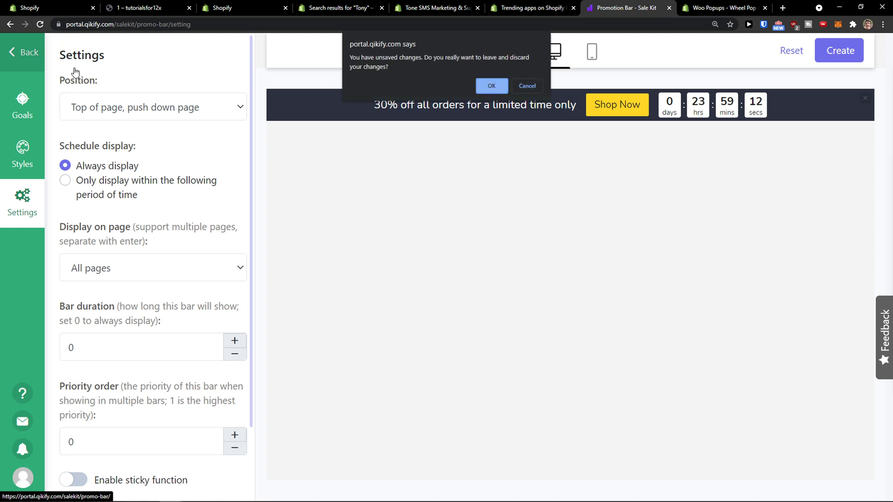
click(486, 87)
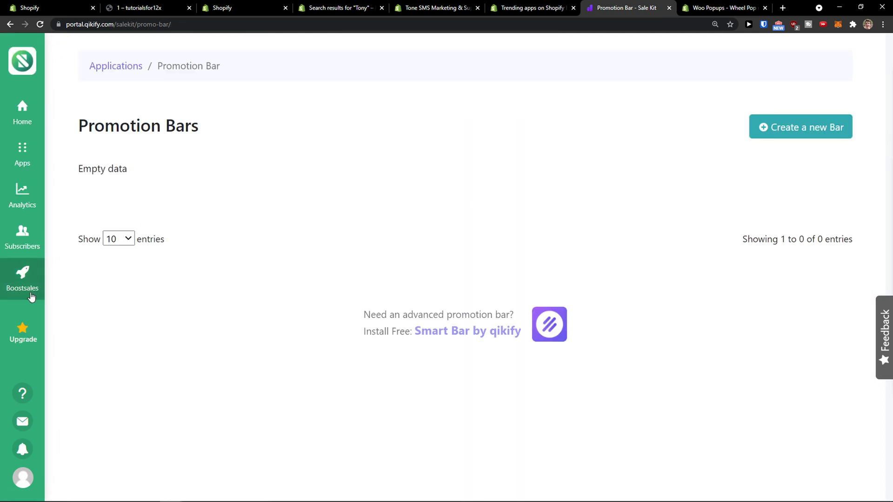
Step: Look through Sale Kit's Boostsales recommendations, Analytics overview and Subscribers list
click(30, 296)
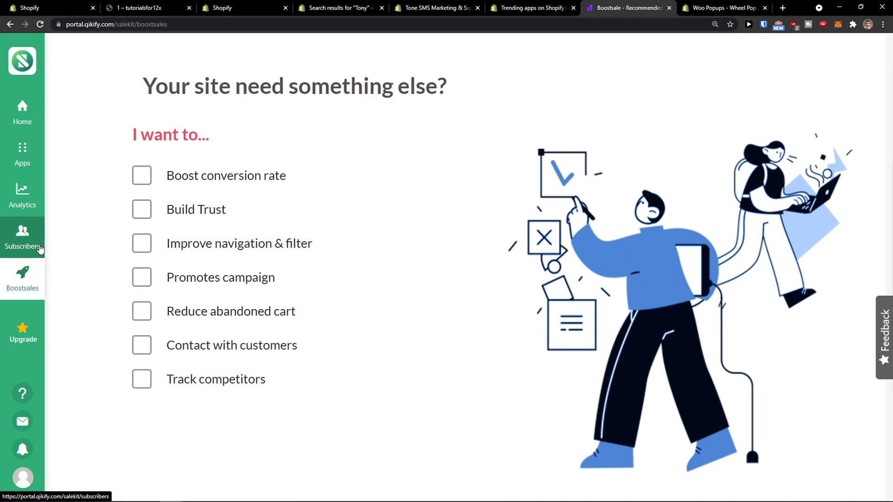
click(28, 210)
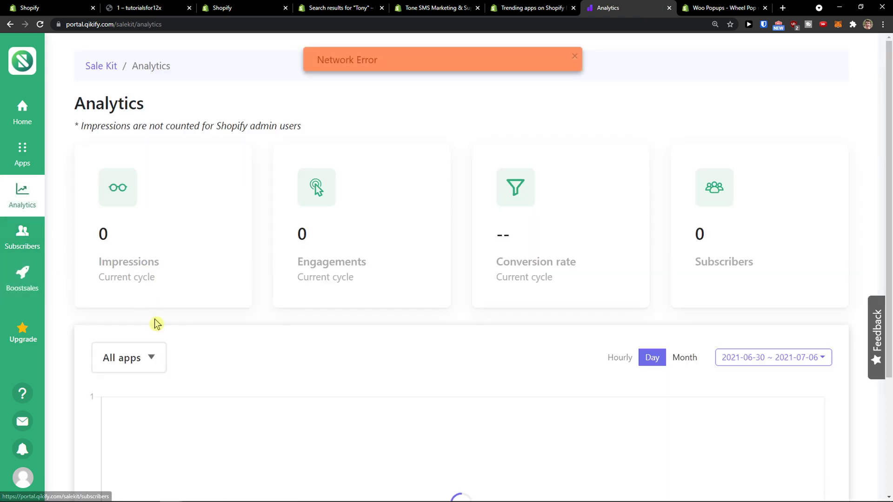
scroll(154, 319, down, 2)
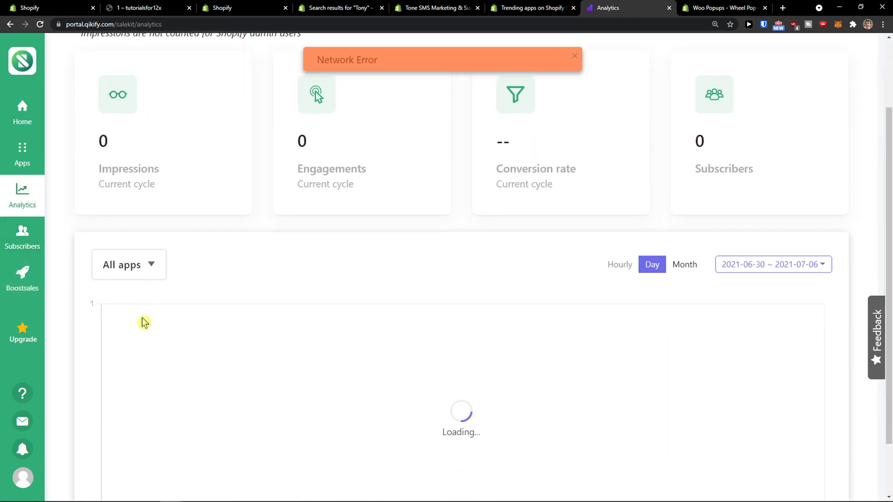
click(22, 249)
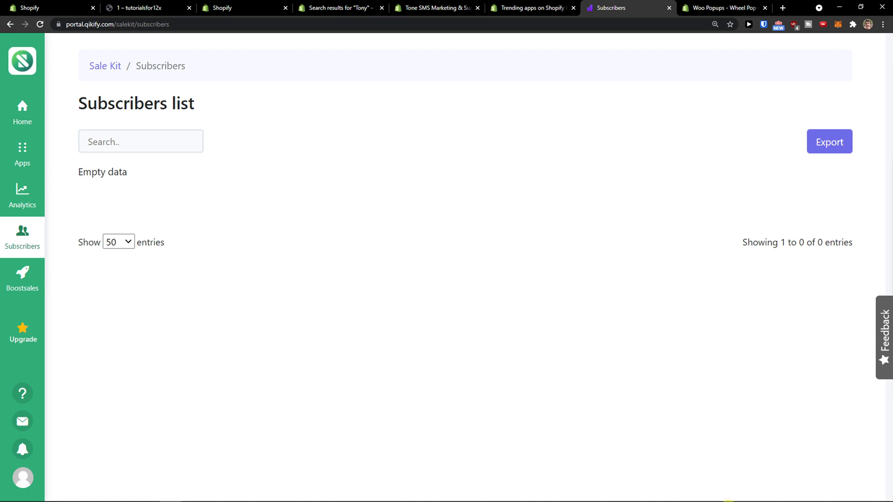
mouse_move(408, 488)
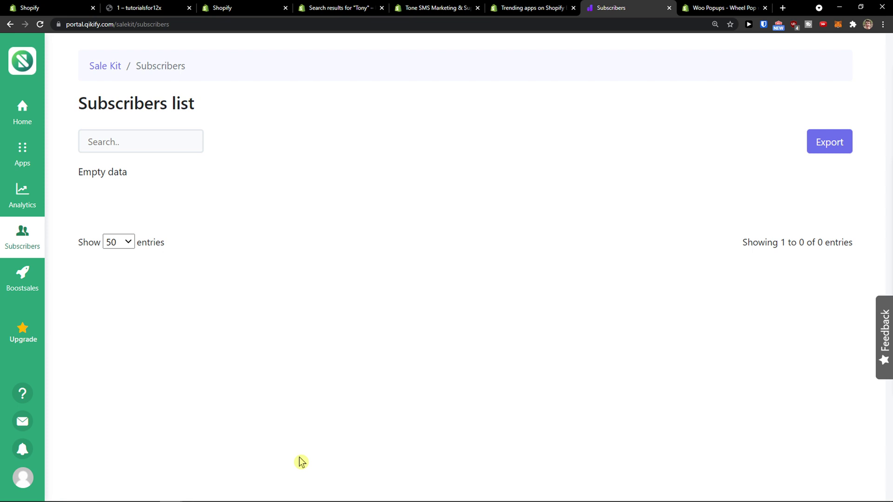